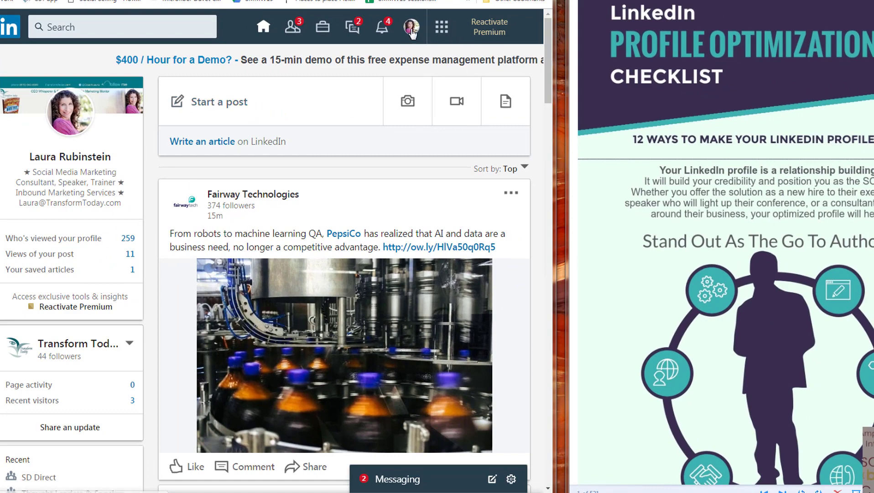
Open your own LinkedIn profile and expand its full summary, with the checklist's twelve tips in view beside it
left_click(411, 26)
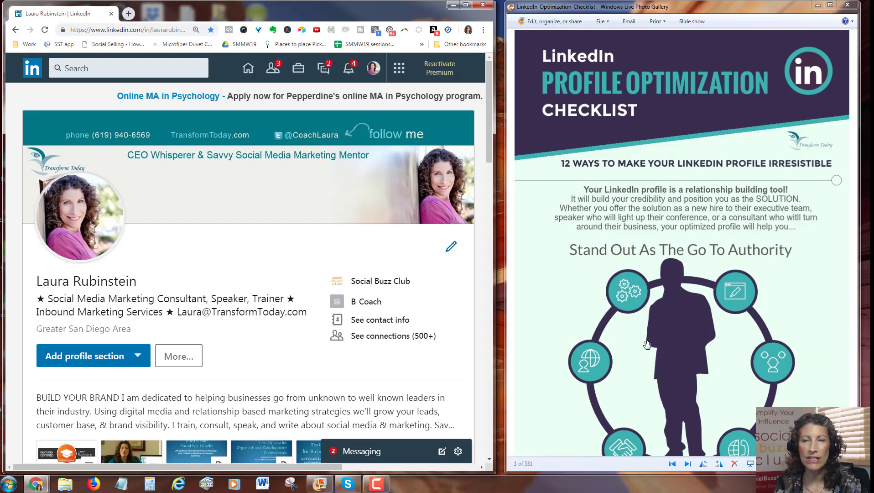
scroll(607, 190, "down", 6)
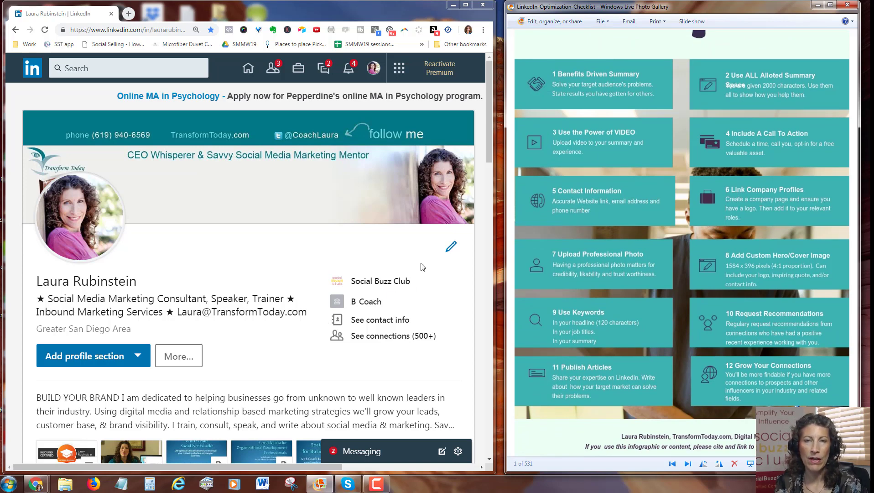
left_click_drag(490, 143, 489, 175)
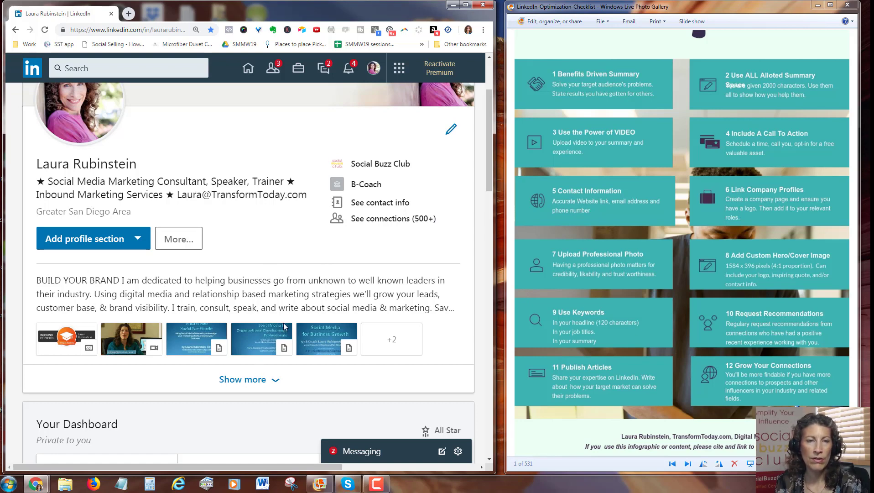
left_click(268, 379)
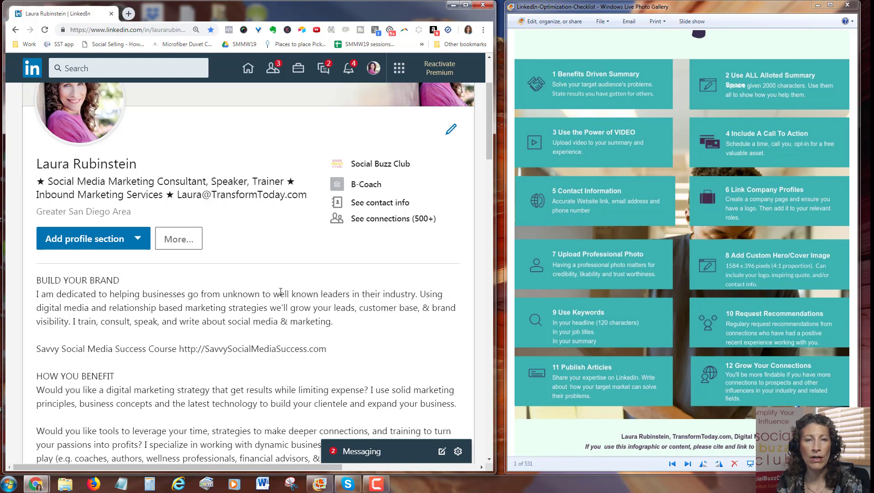
Highlight the benefit phrases in the BUILD YOUR BRAND paragraph, including "unknown to well known leaders" and the relationship based marketing strategies wording
left_click_drag(274, 294, 426, 295)
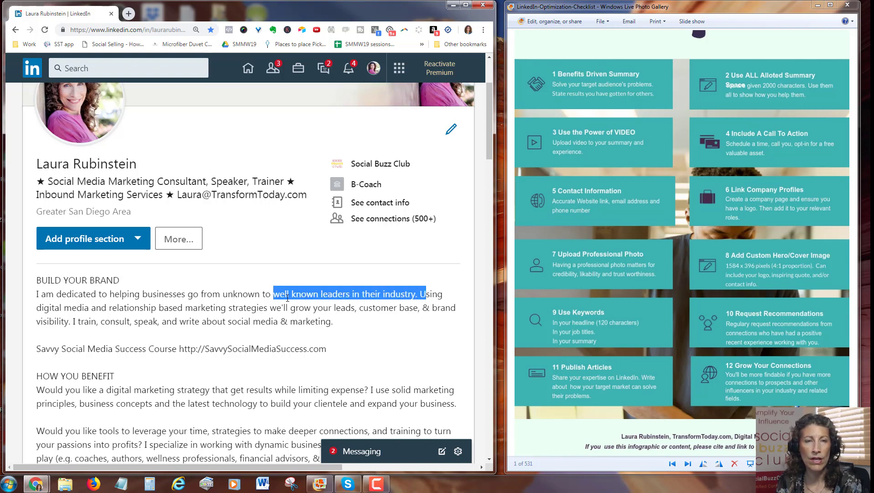
left_click_drag(220, 293, 355, 294)
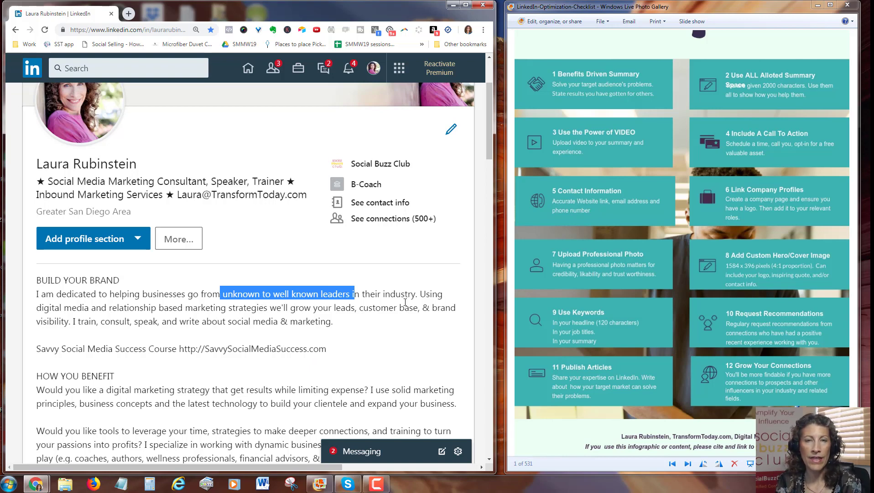
left_click_drag(72, 307, 292, 312)
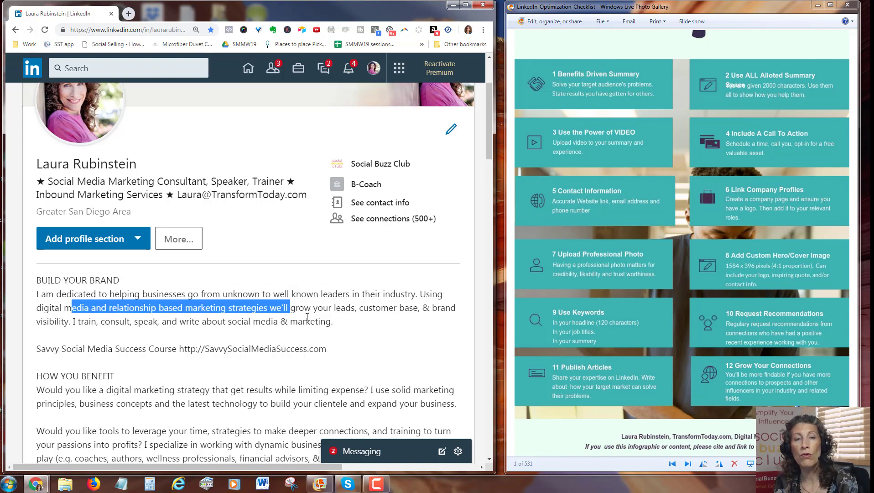
double_click(325, 310)
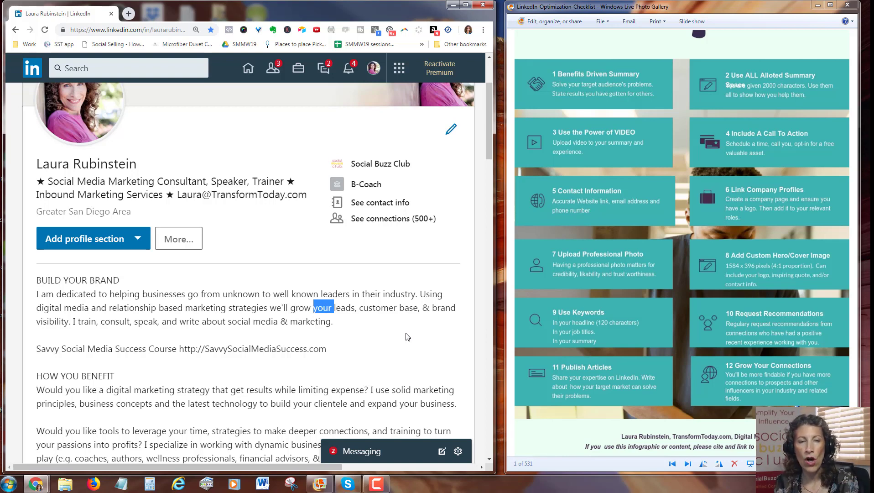
Review the rest of the summary, highlighting the HOW YOU BENEFIT heading and the arrow symbol before the Small Business Influencer Champion Award 2013
scroll(301, 369, "down", 4)
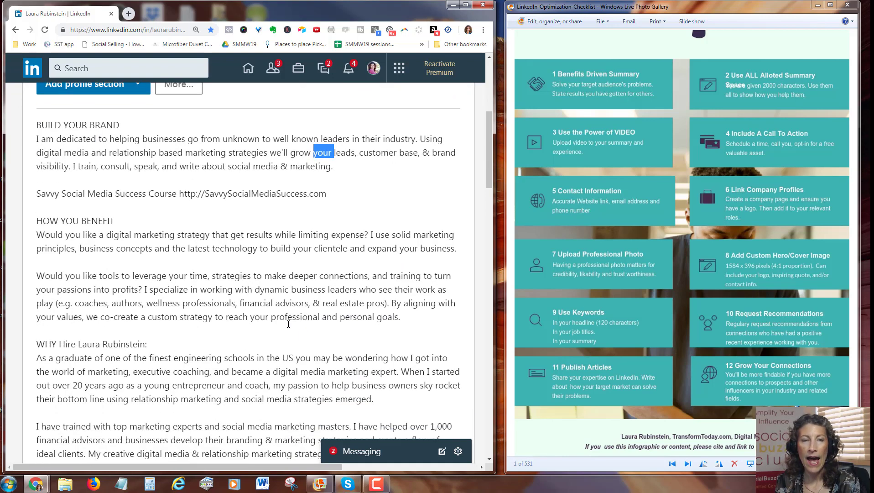
left_click_drag(116, 194, 35, 196)
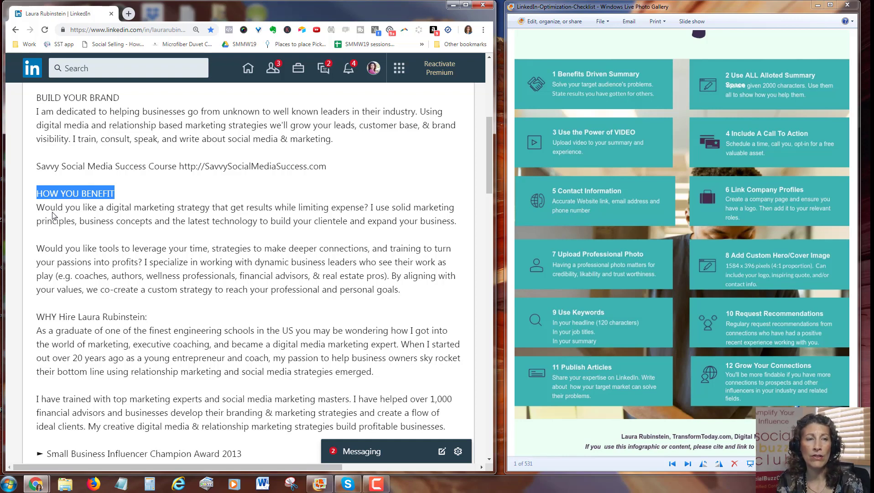
left_click(127, 192)
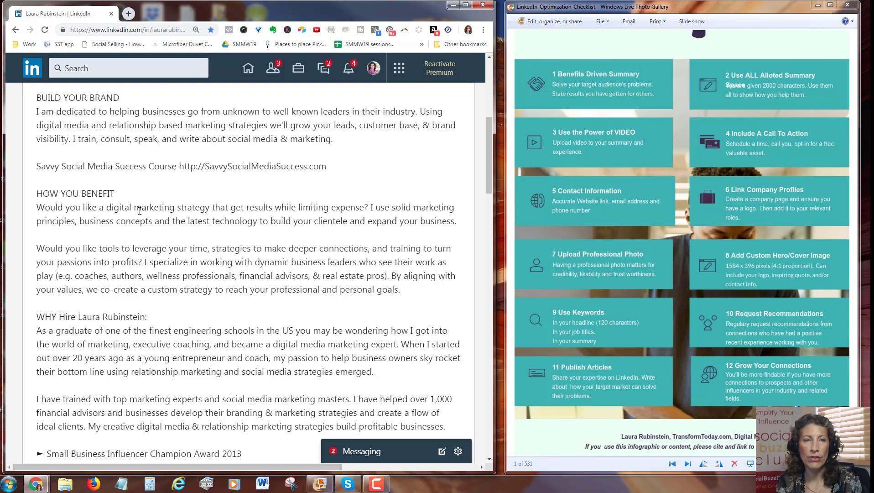
scroll(133, 223, "down", 1)
scroll(96, 288, "down", 2)
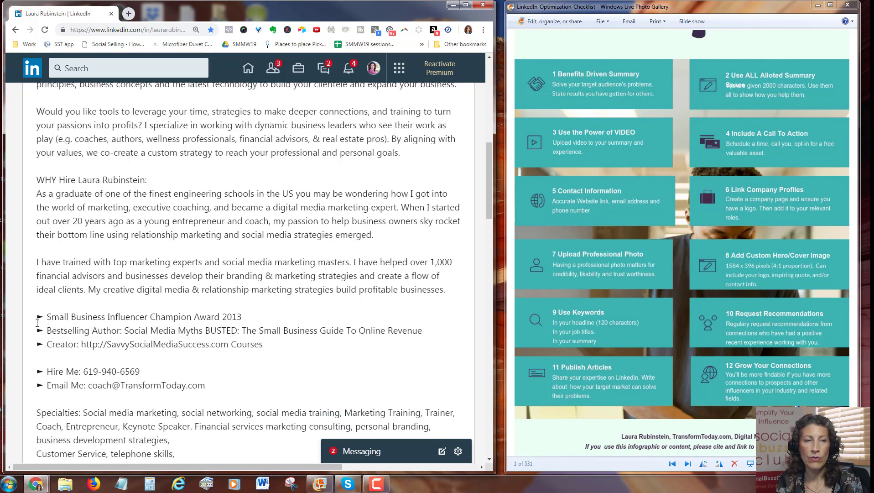
left_click_drag(44, 316, 33, 319)
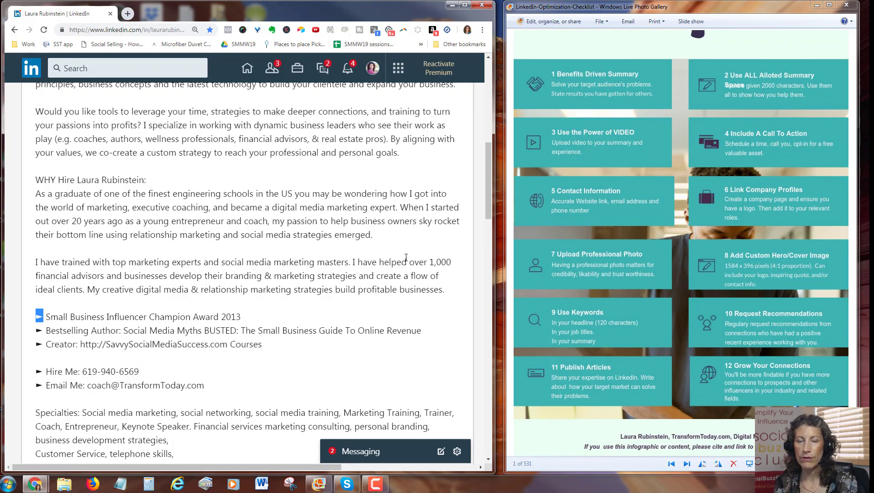
scroll(267, 246, "down", 5)
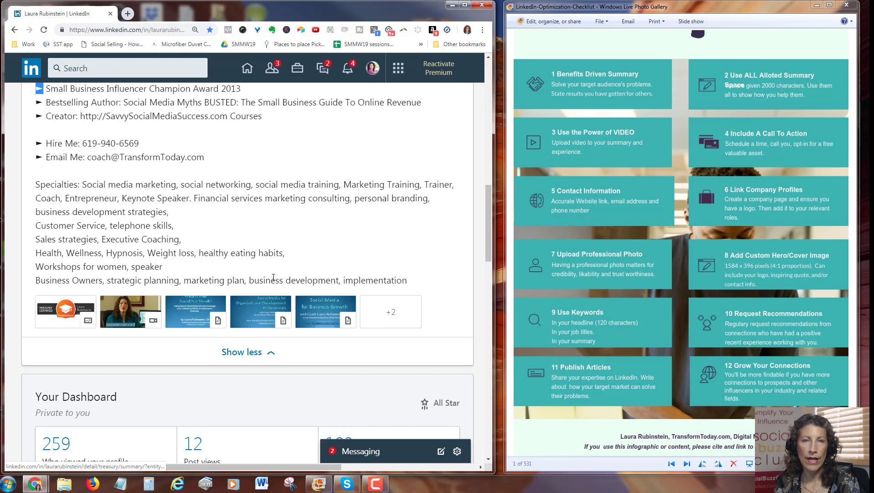
Open the profile's intro for editing, examine the media items and upload option below the summary, and close it without saving
scroll(432, 186, "up", 10)
scroll(432, 187, "up", 2)
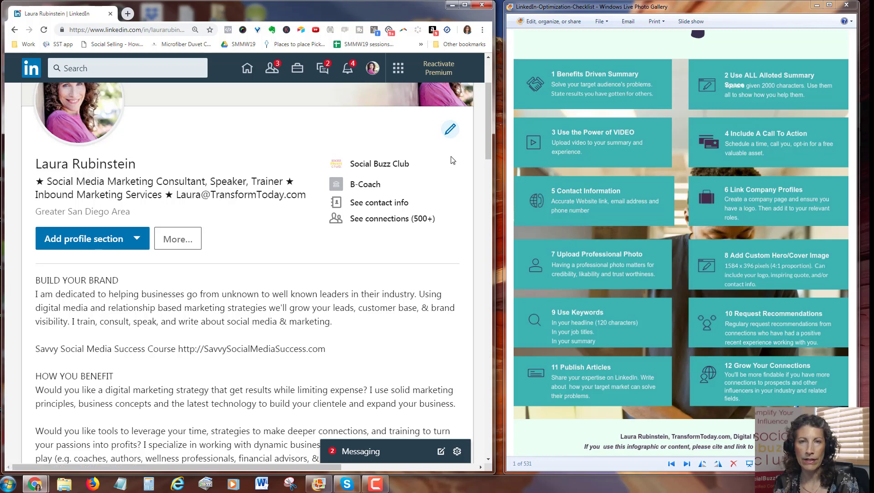
left_click(450, 155)
scroll(292, 273, "down", 10)
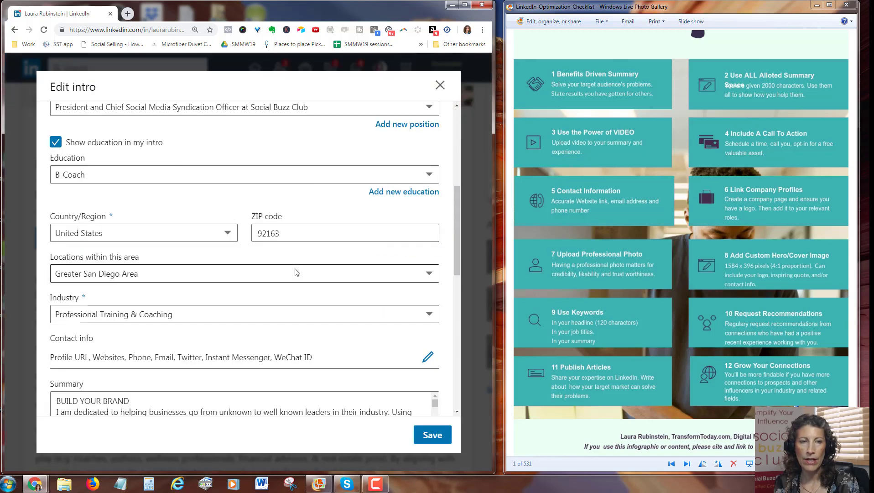
left_click(80, 241)
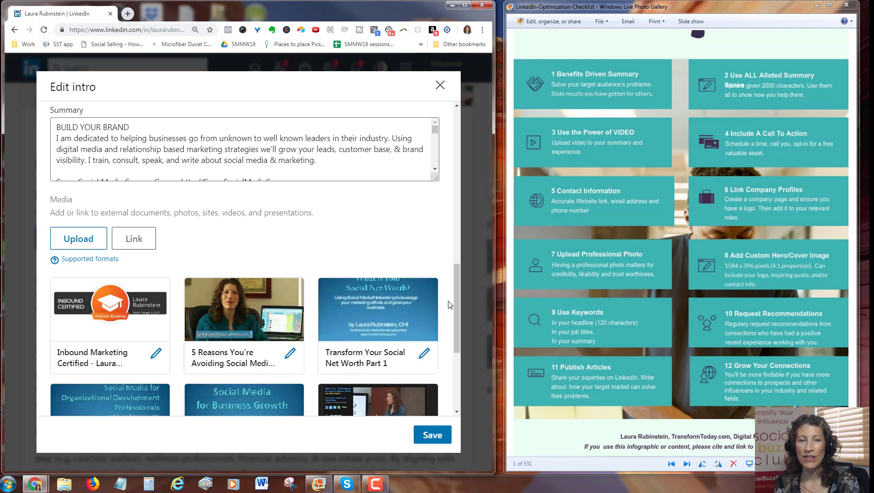
left_click_drag(455, 300, 453, 340)
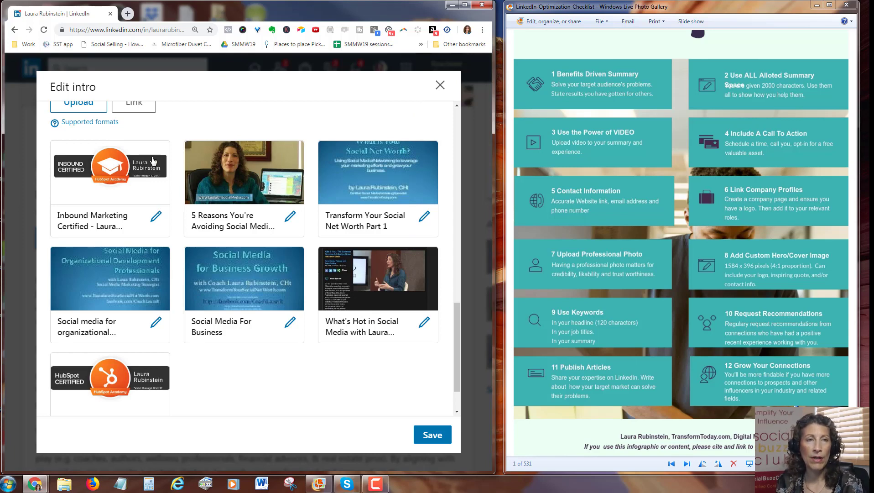
left_click(440, 85)
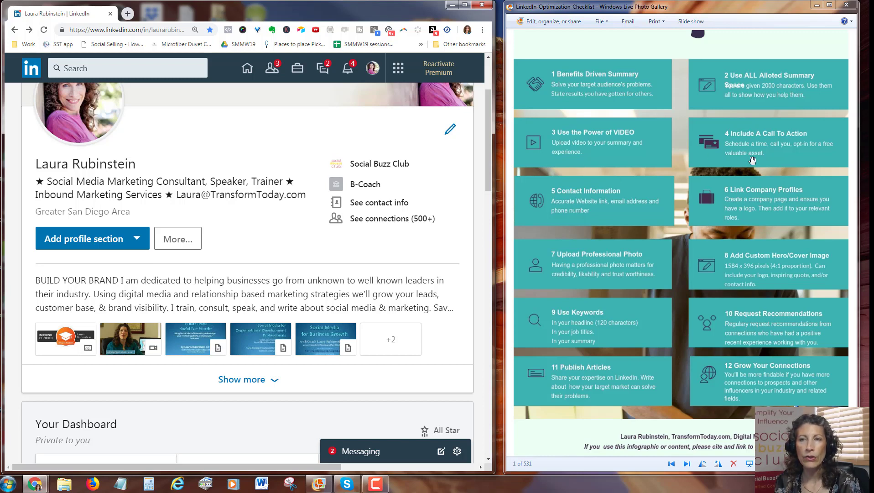
Expand the full summary again and highlight its calls to action: the Savvy Social Media Success Course line and the Hire Me phone line
left_click(250, 372)
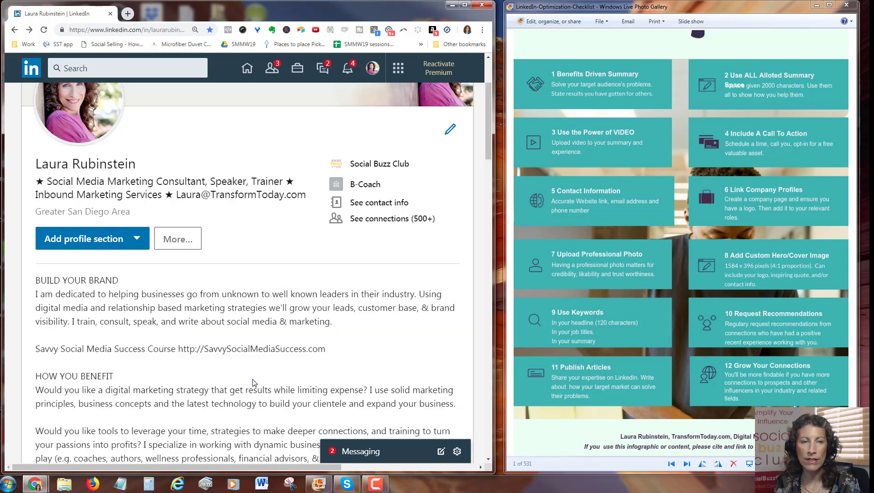
scroll(280, 228, "down", 3)
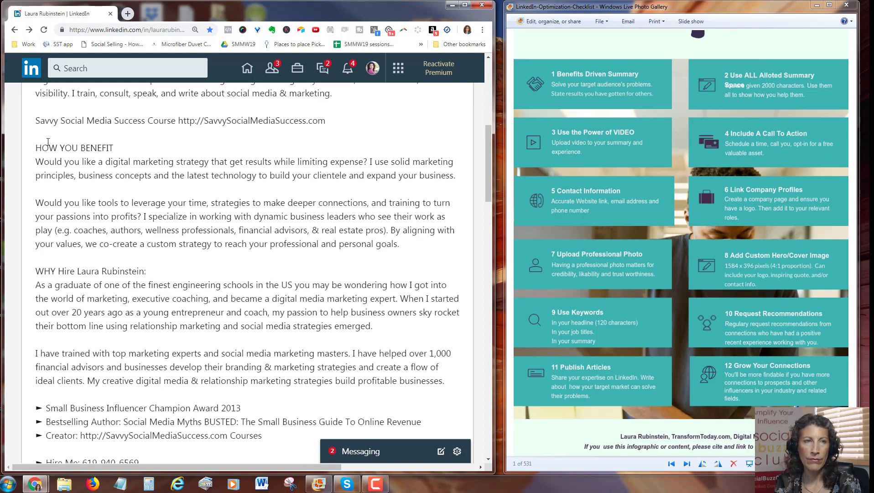
left_click_drag(74, 121, 280, 133)
scroll(175, 445, "down", 4)
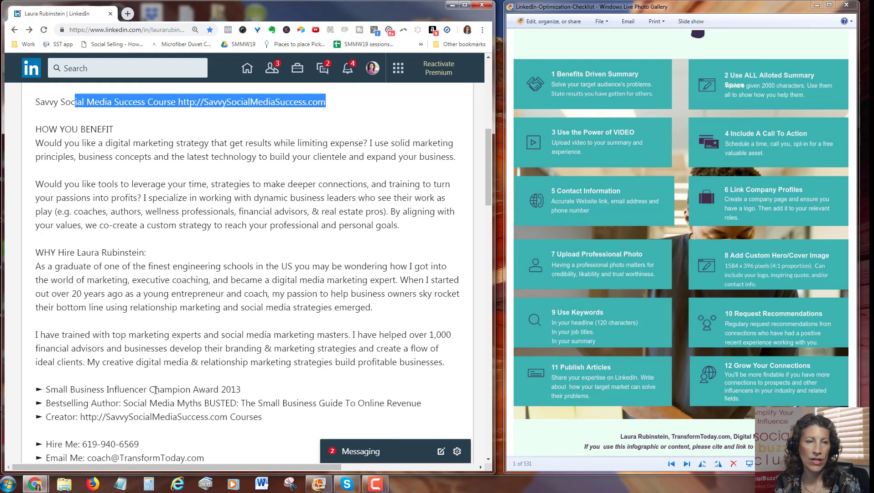
left_click_drag(59, 277, 181, 286)
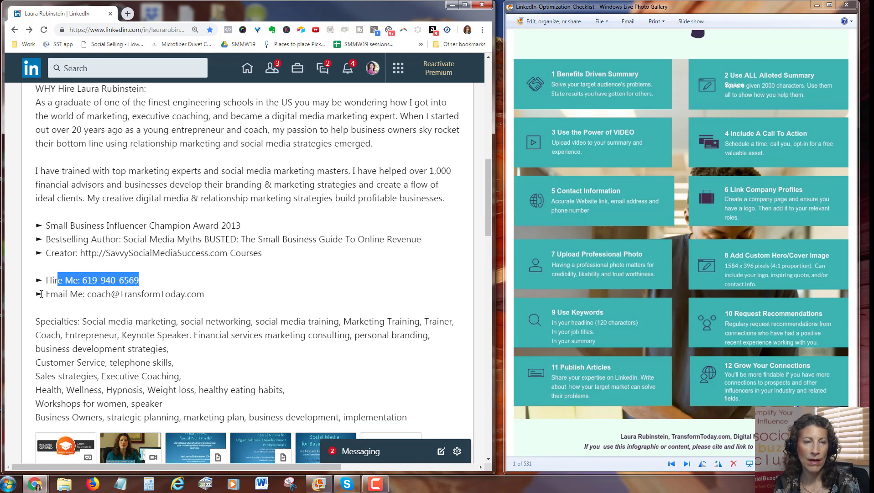
scroll(230, 261, "up", 6)
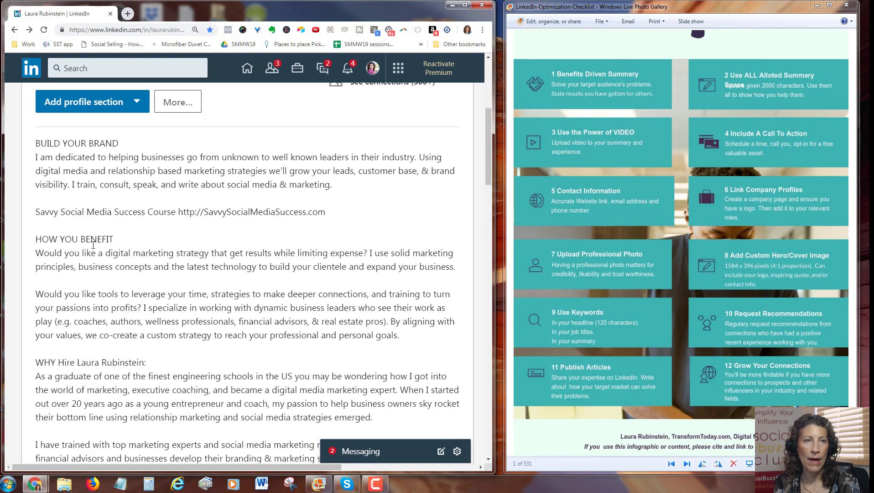
left_click_drag(317, 212, 34, 209)
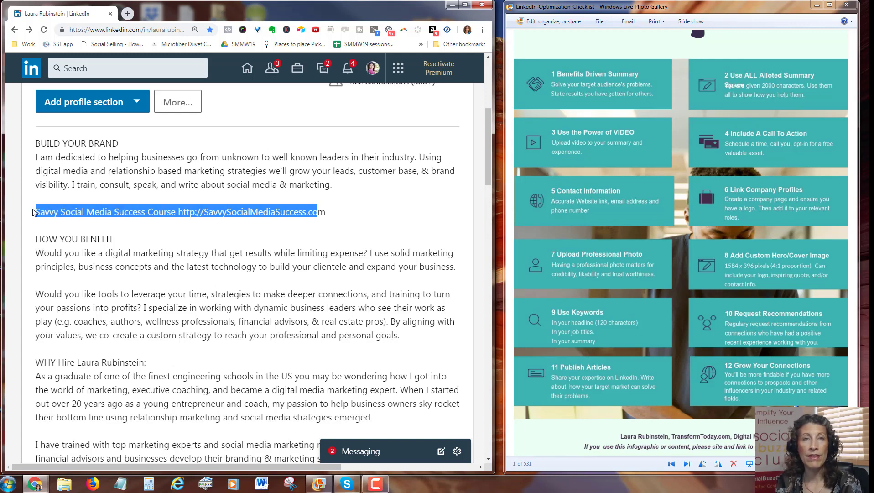
left_click(194, 265)
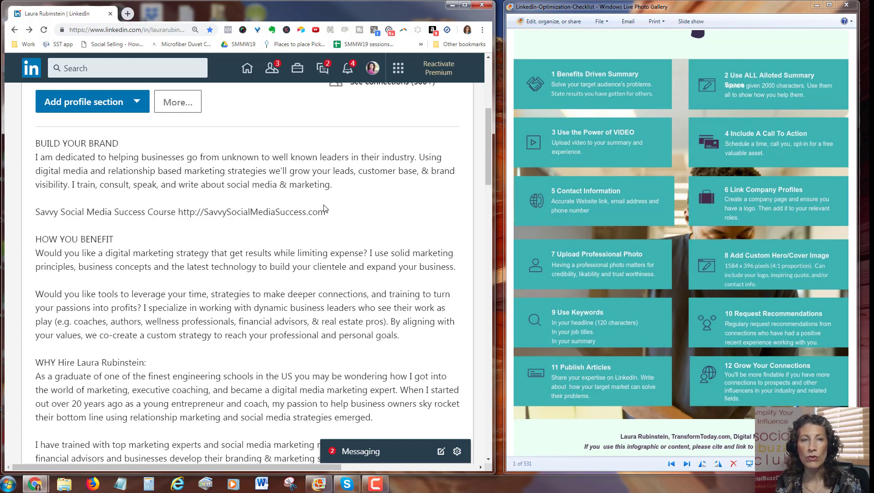
left_click_drag(326, 214, 181, 209)
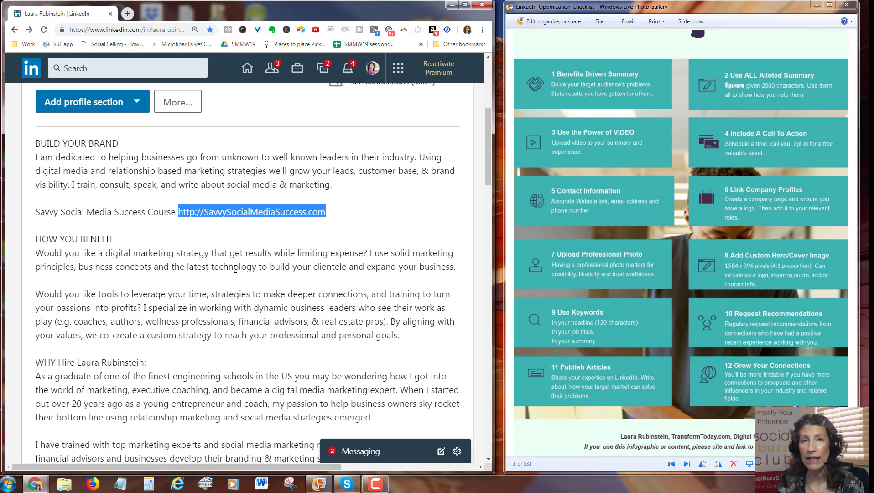
left_click(314, 288)
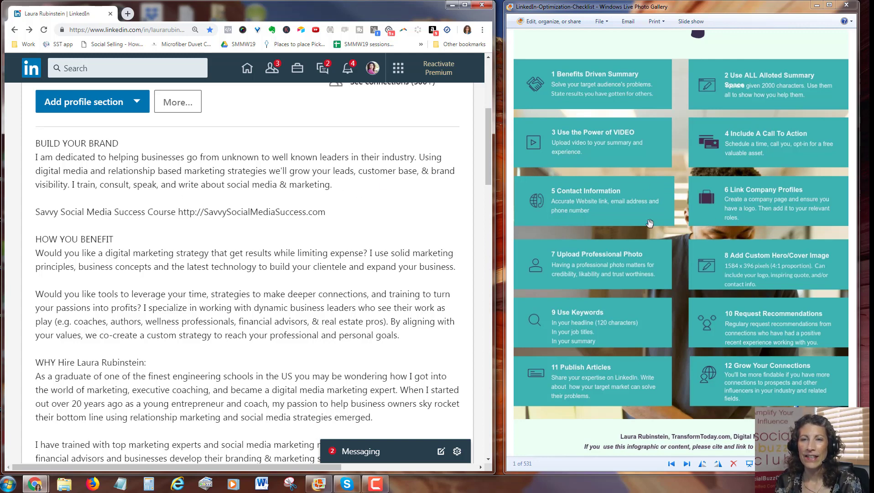
Open the profile's contact info for editing and choose Other as the type of the first website
left_click_drag(488, 170, 482, 123)
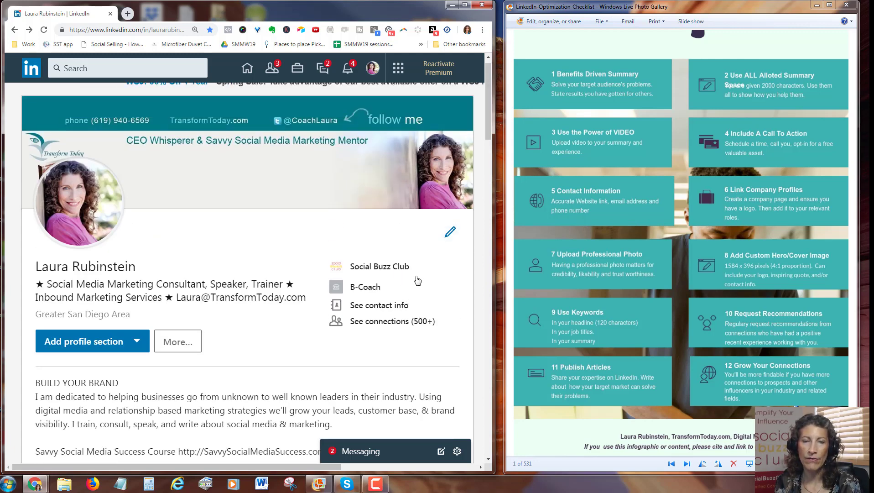
left_click(397, 309)
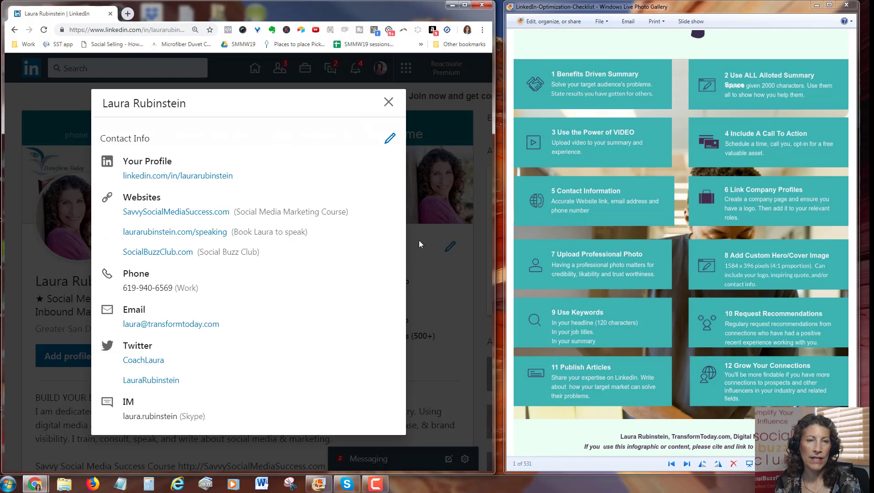
left_click(390, 138)
left_click(353, 175)
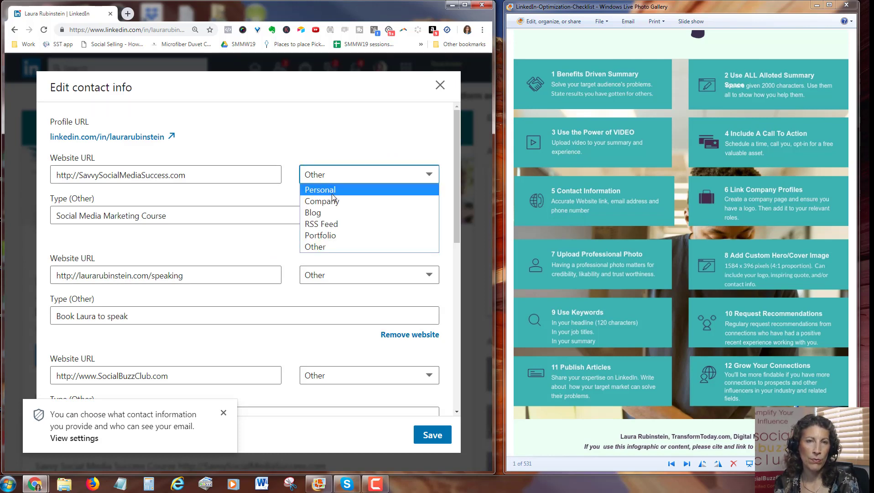
left_click(336, 246)
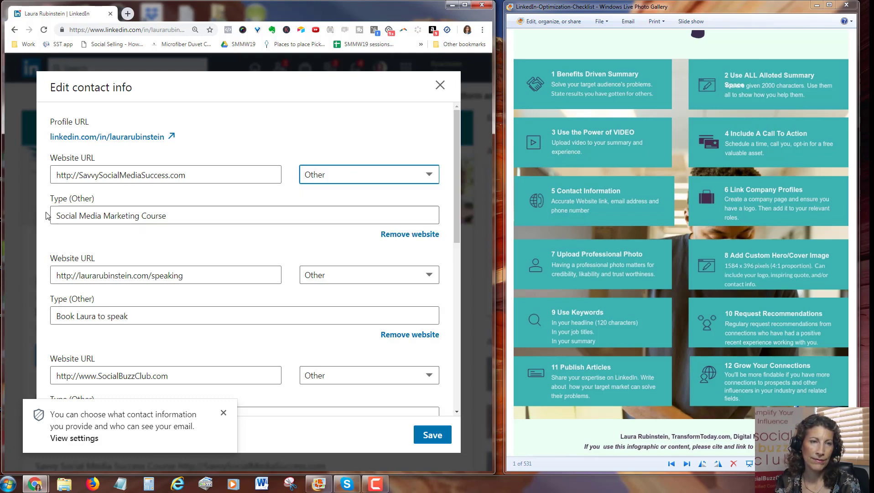
scroll(454, 241, "down", 1)
left_click_drag(455, 248, 454, 302)
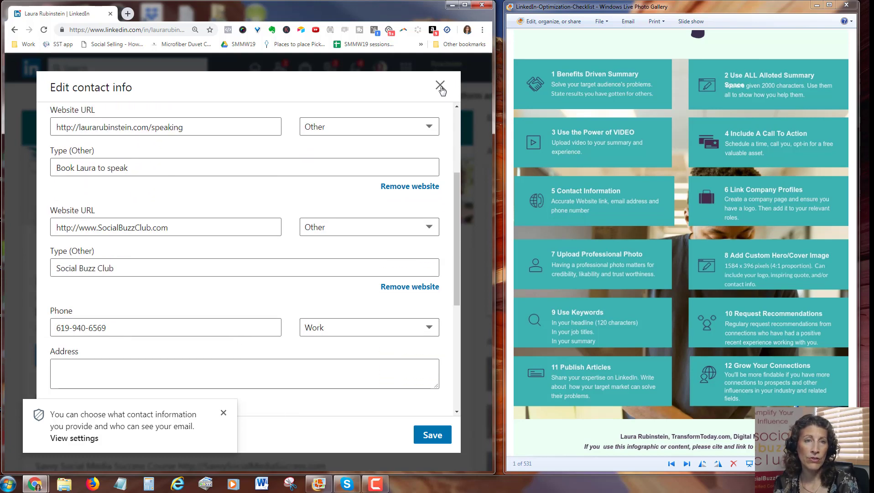
left_click(197, 127)
left_click_drag(184, 128, 148, 133)
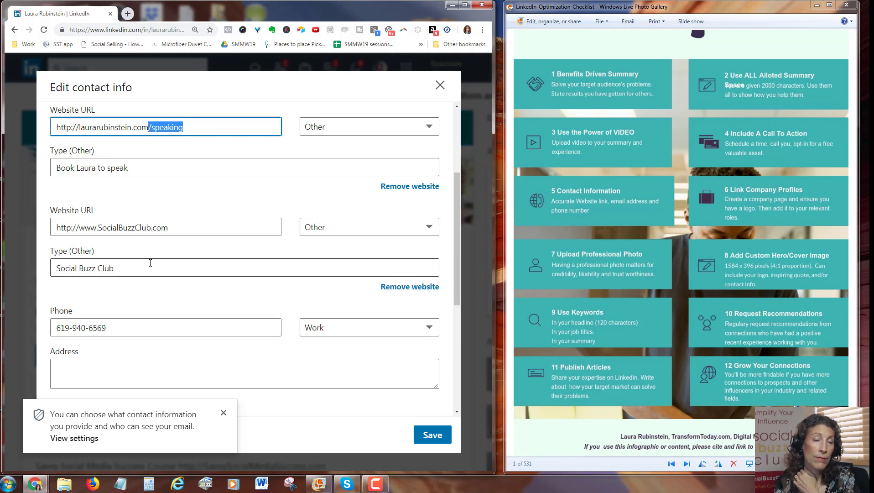
left_click(173, 227)
type("/register")
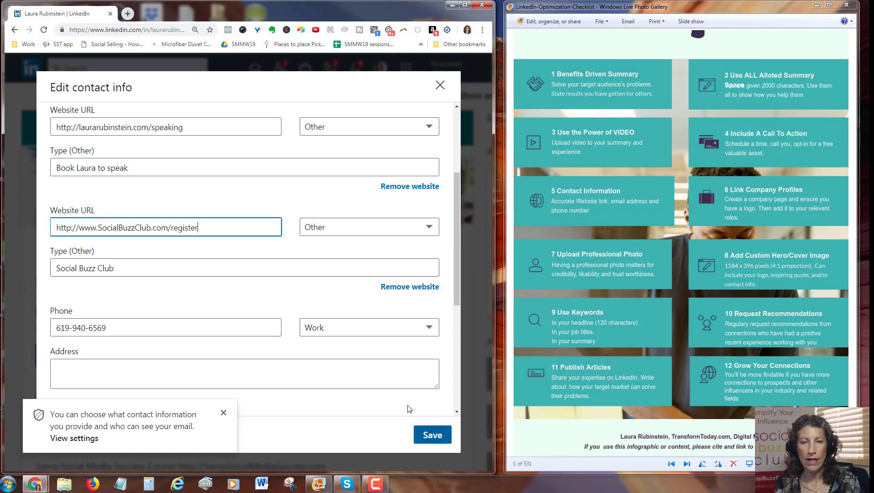
Add another instant messenger entry to the contact info
left_click(332, 373)
scroll(333, 370, "down", 2)
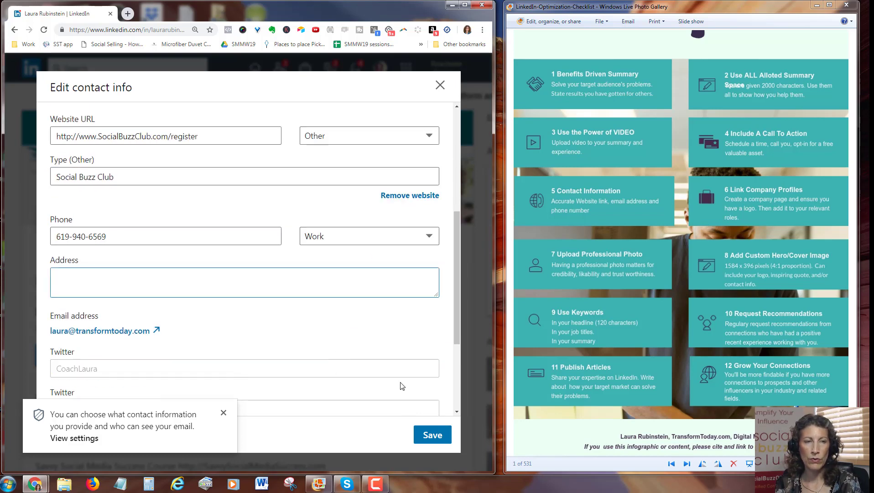
scroll(359, 368, "down", 3)
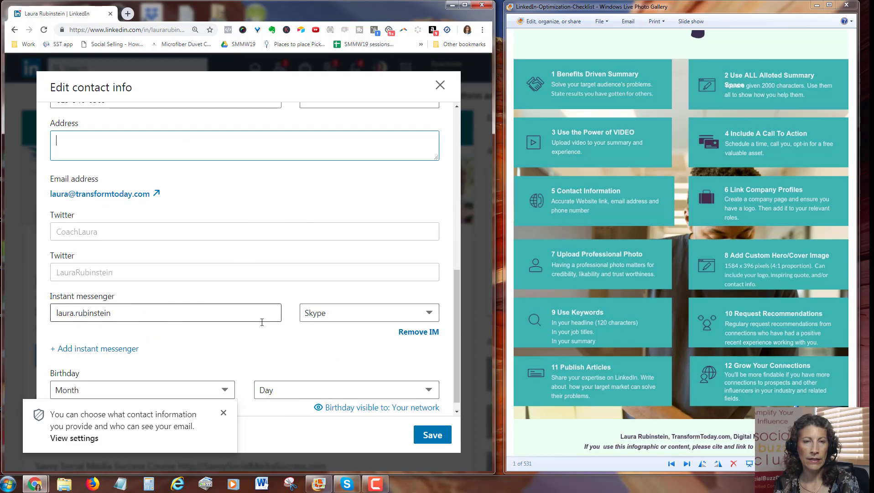
scroll(321, 342, "down", 1)
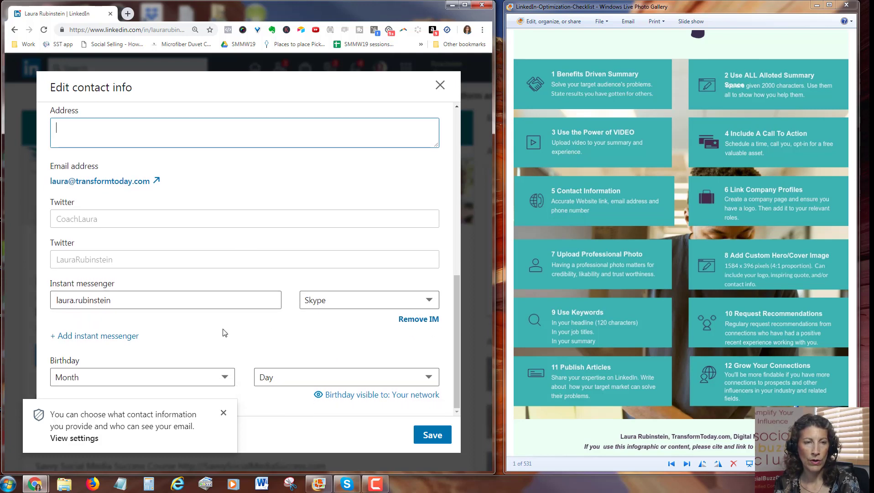
left_click(97, 334)
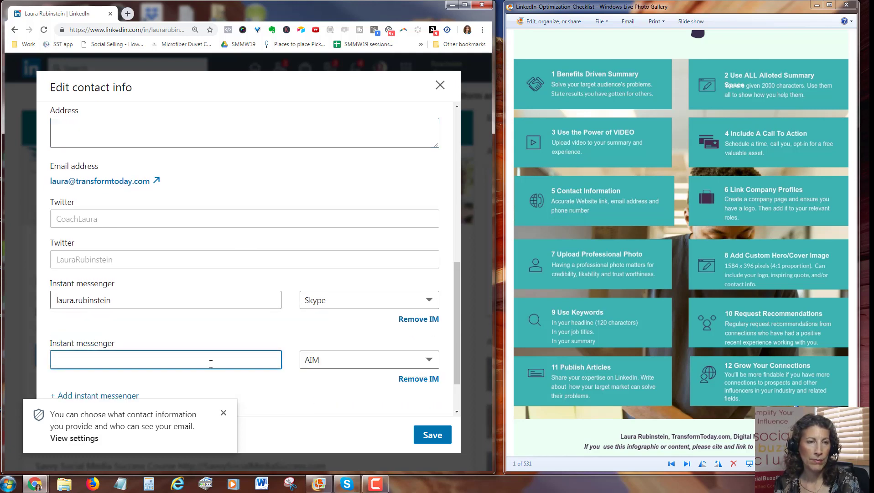
Review the service types offered for the new instant messenger entry and save the contact info
left_click(321, 359)
left_click(321, 359)
scroll(368, 301, "down", 1)
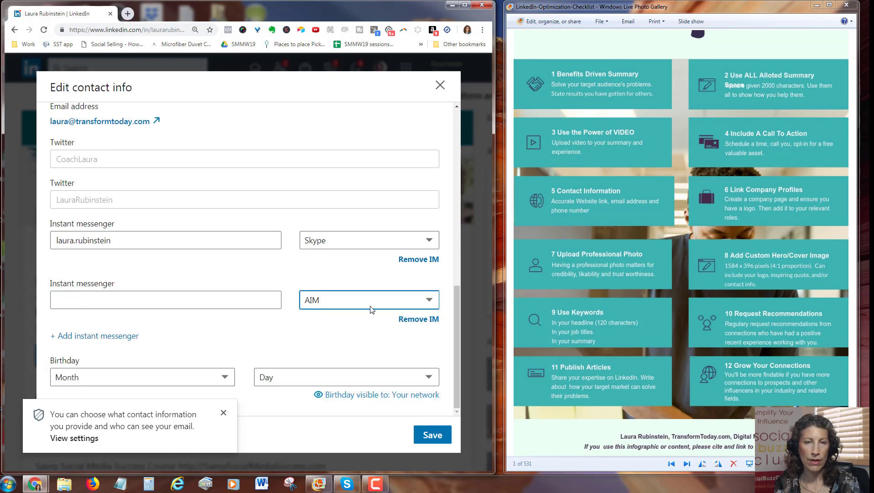
left_click(360, 303)
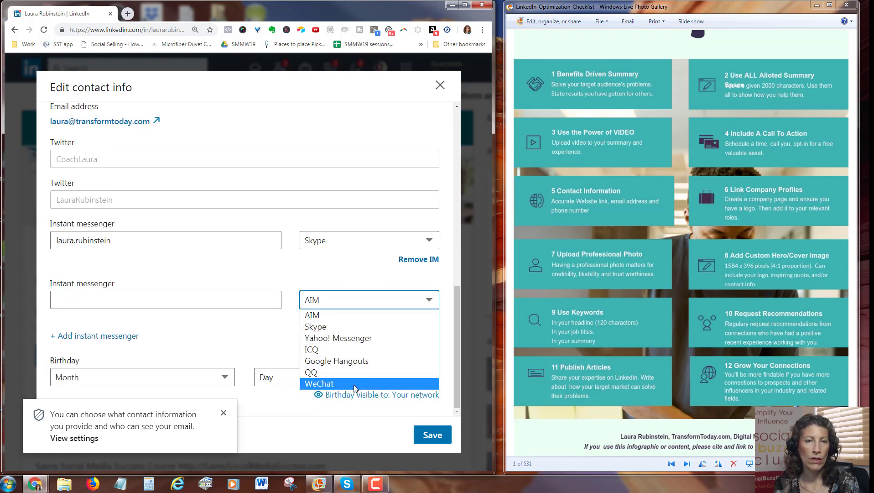
left_click(238, 351)
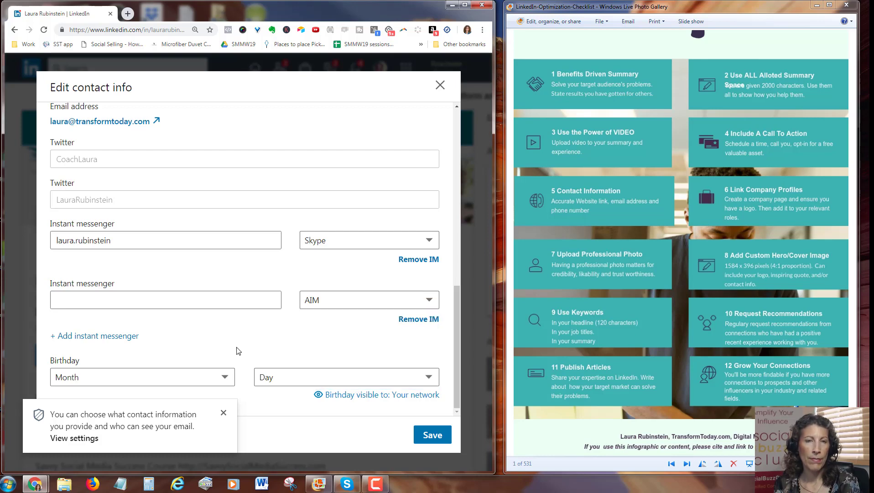
left_click(437, 438)
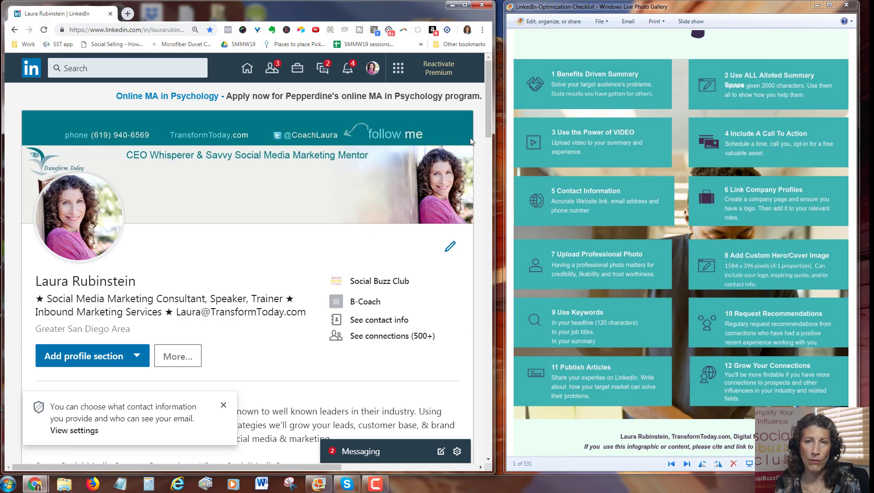
Dismiss the contact visibility notice and examine which Experience entries show a company logo
left_click_drag(489, 125, 488, 210)
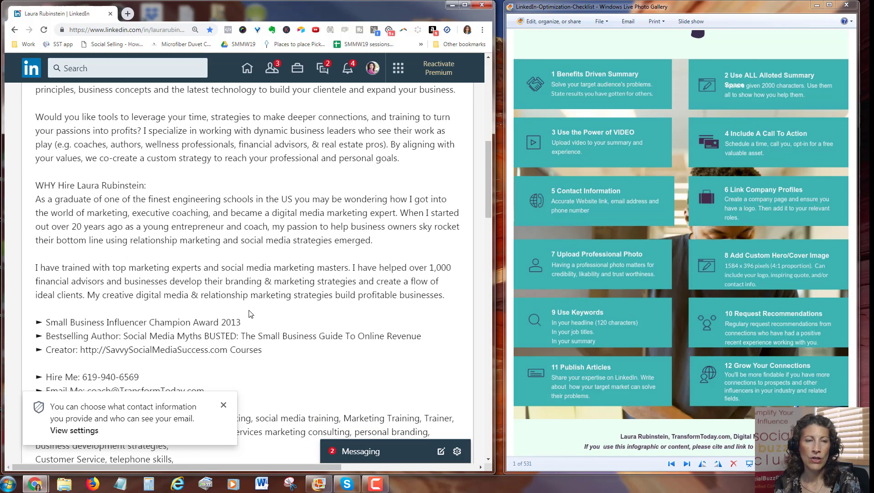
left_click(223, 405)
scroll(232, 375, "down", 3)
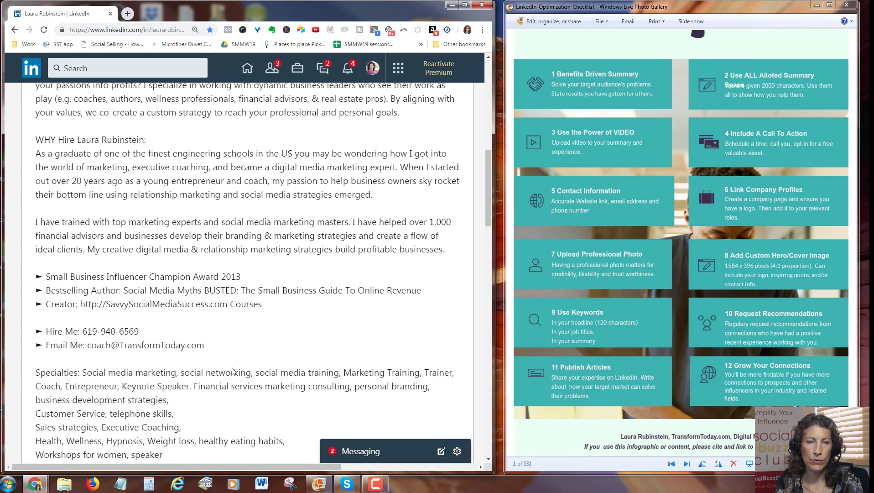
scroll(232, 371, "down", 10)
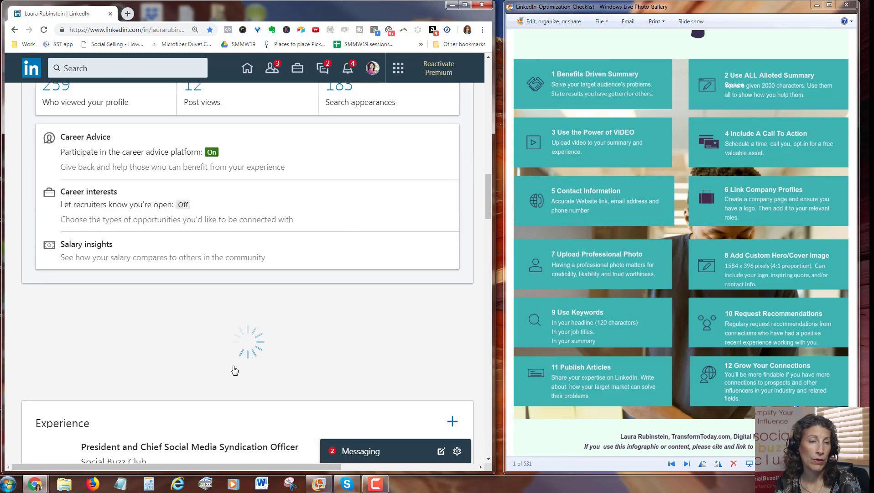
scroll(233, 368, "down", 4)
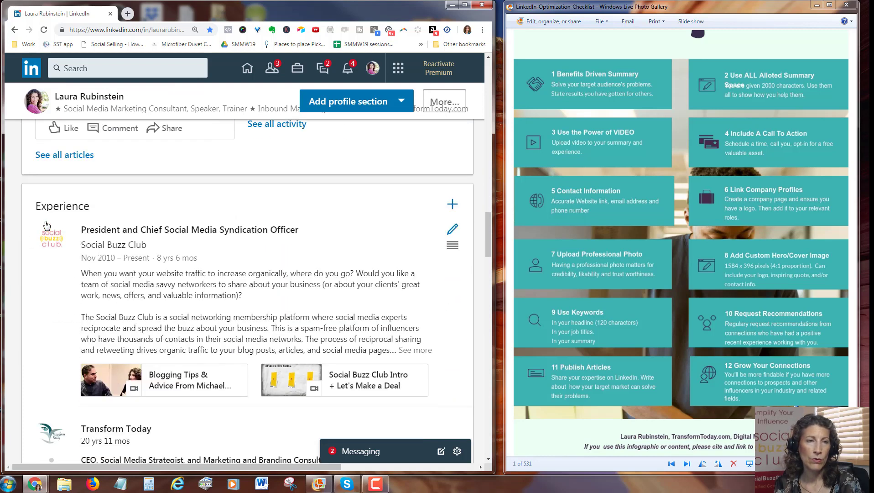
scroll(60, 392, "down", 3)
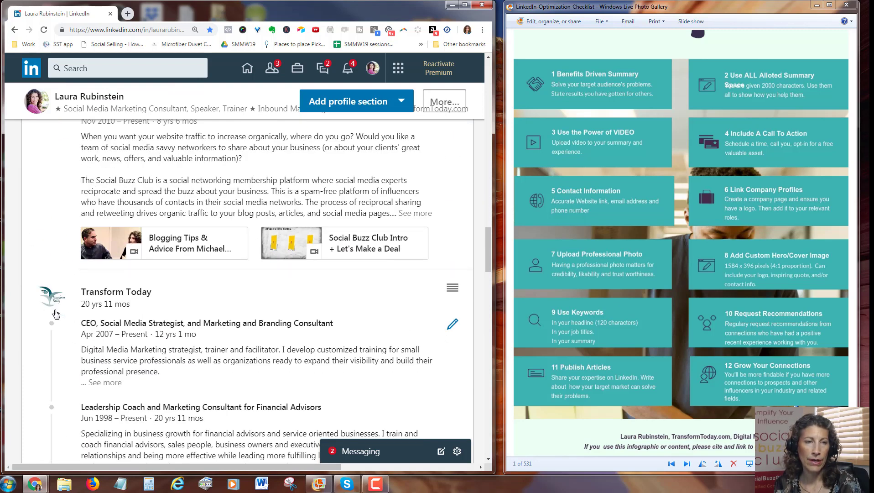
scroll(49, 296, "down", 5)
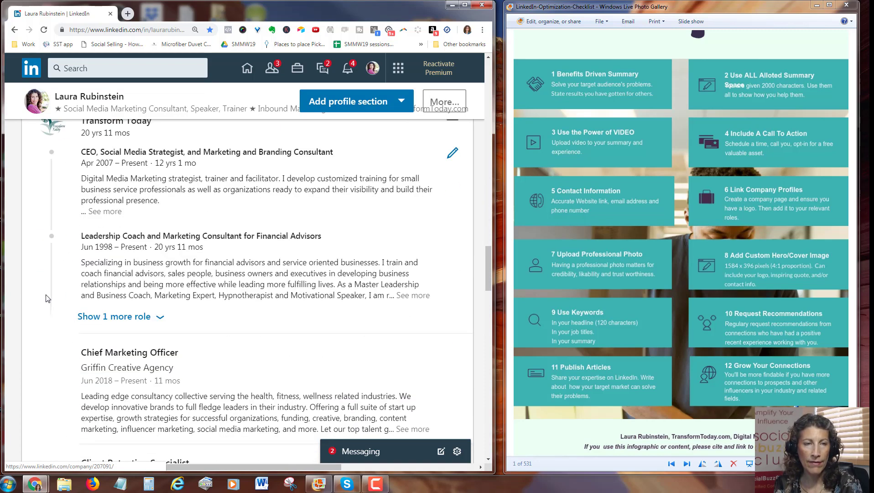
scroll(49, 296, "down", 5)
scroll(53, 297, "up", 8)
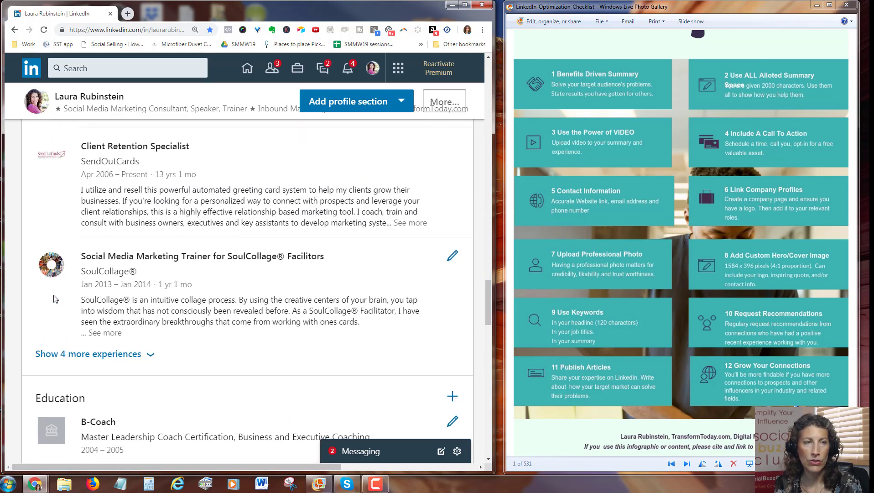
scroll(54, 299, "up", 9)
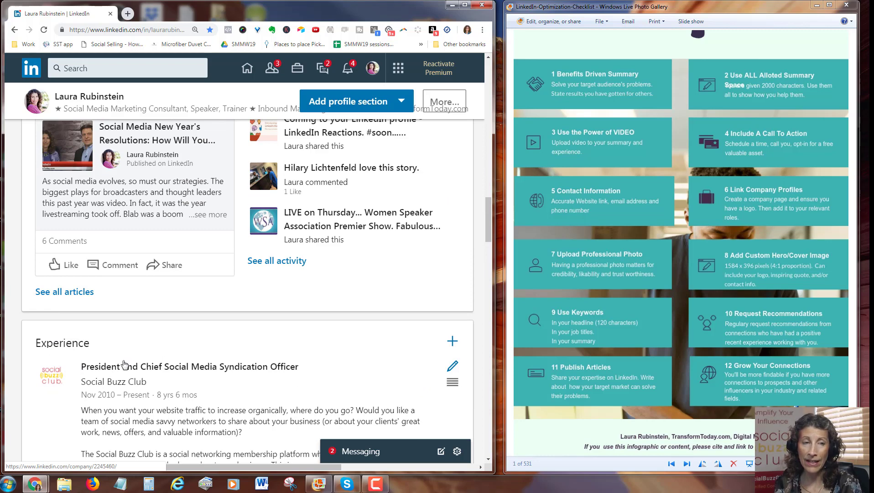
Link the President and Chief Social Media Syndication Officer experience to the Social Buzz Club company page and save it
left_click(452, 367)
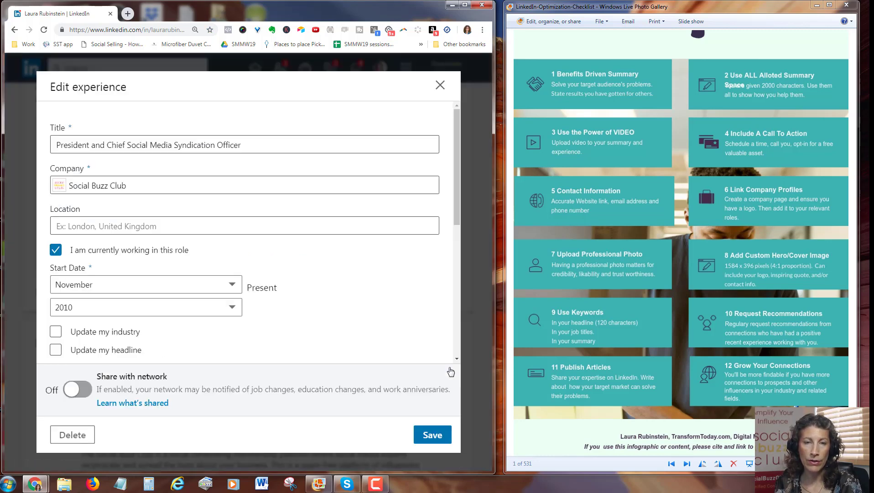
left_click(134, 188)
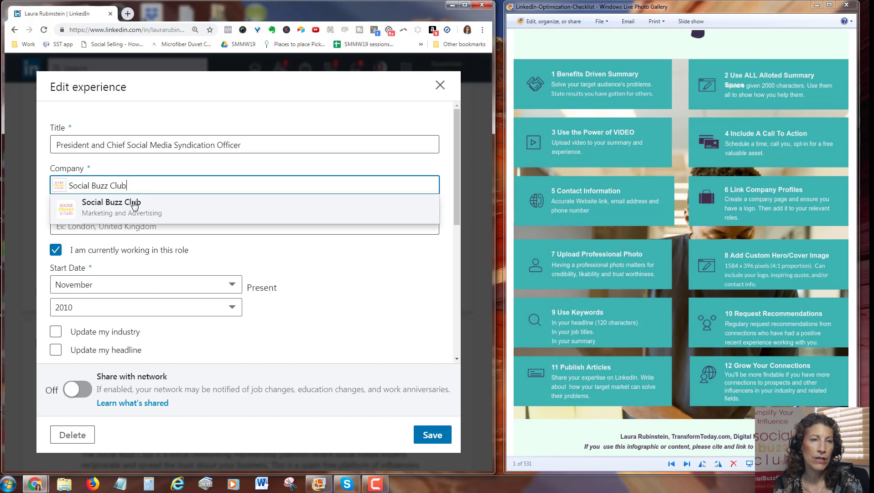
left_click(135, 210)
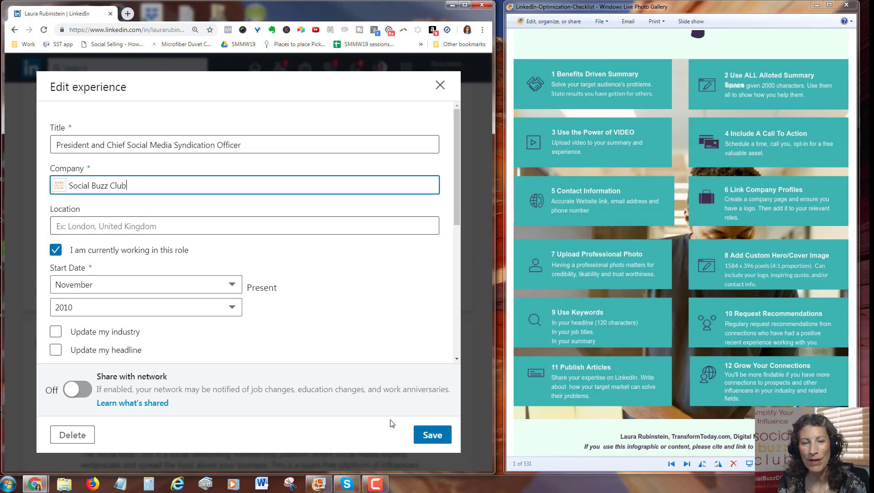
left_click(433, 437)
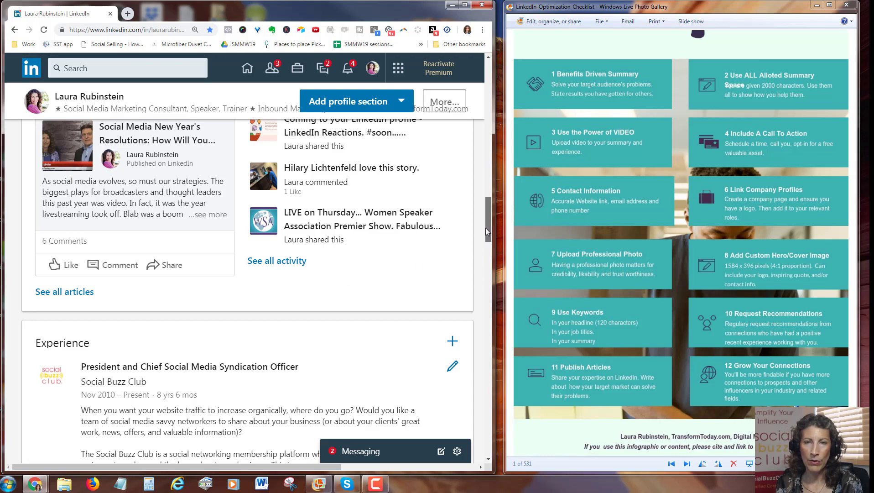
Inspect the profile photo in its editor without changing it, and view the cover image enlarged
left_click_drag(485, 227, 425, 94)
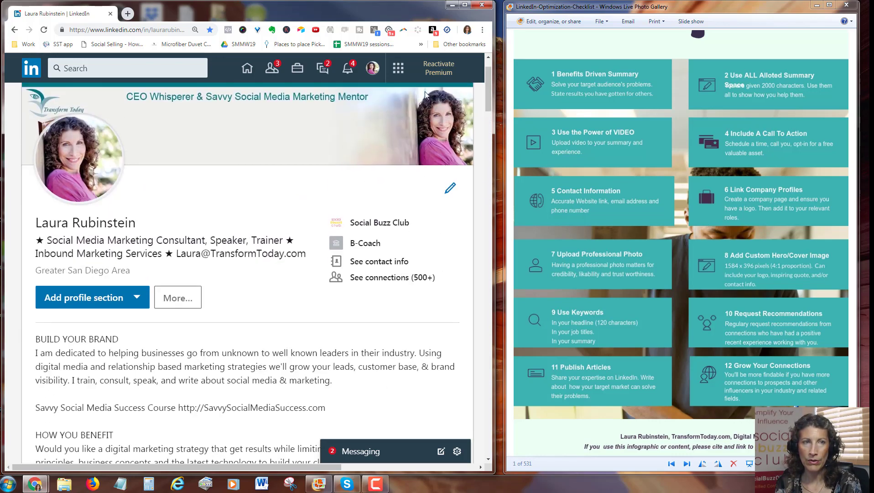
left_click(74, 168)
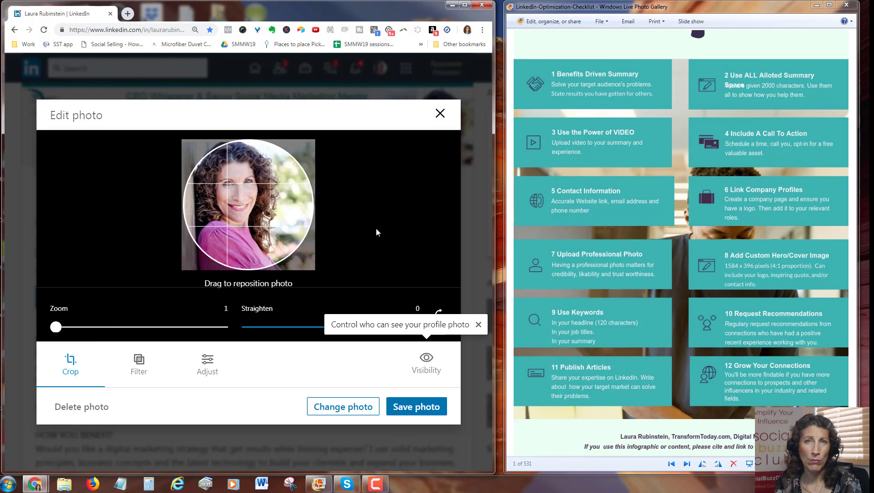
left_click(440, 114)
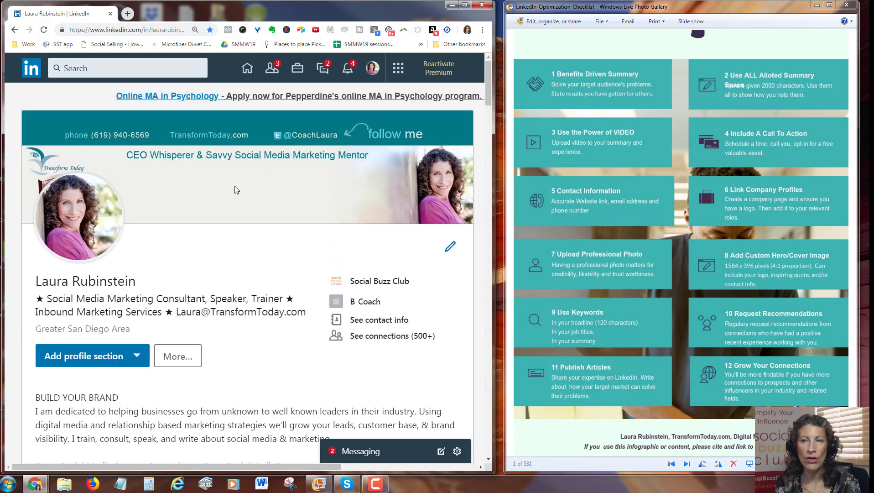
left_click(176, 205)
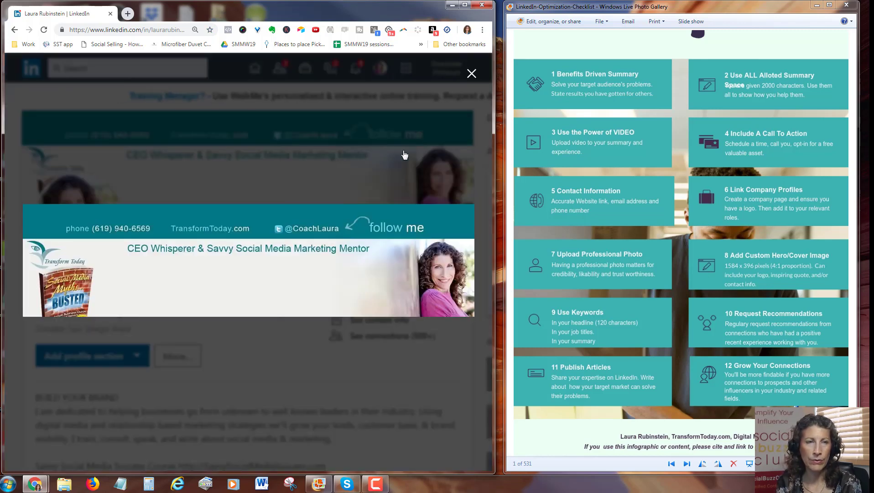
left_click(471, 73)
Open the profile intro for editing, leave it without saving, and highlight the e-mail address in the headline
left_click(451, 252)
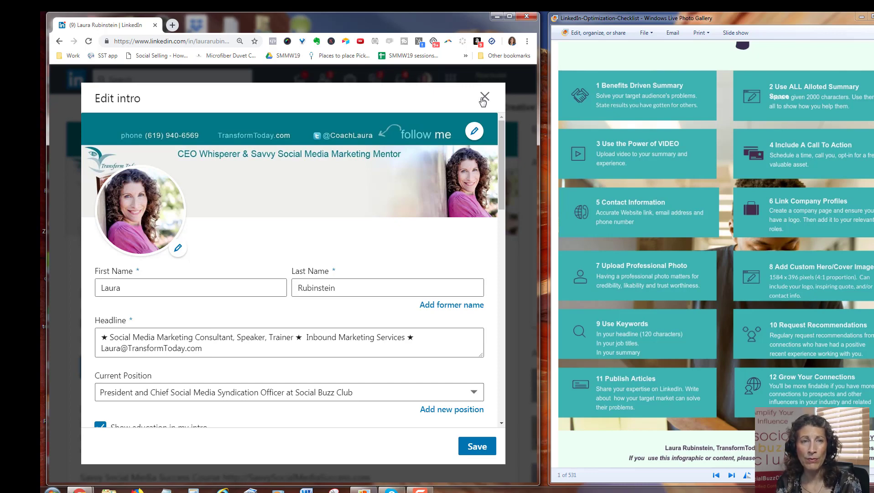
left_click(484, 97)
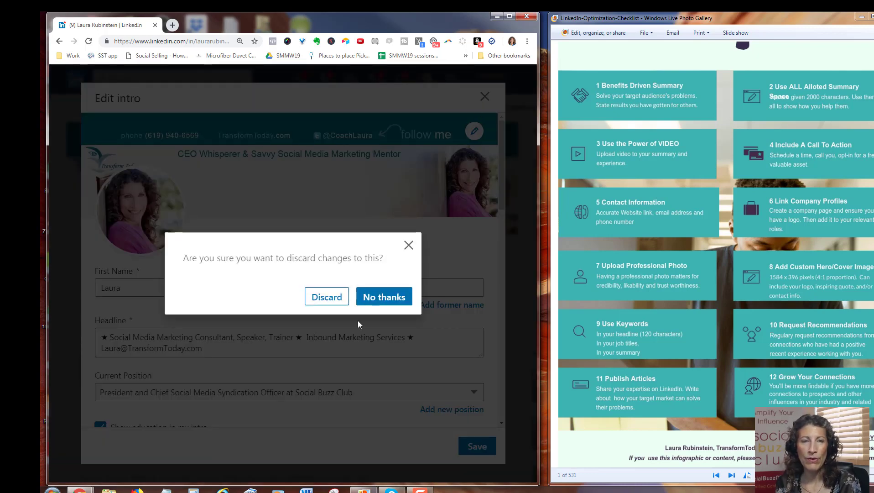
left_click(381, 303)
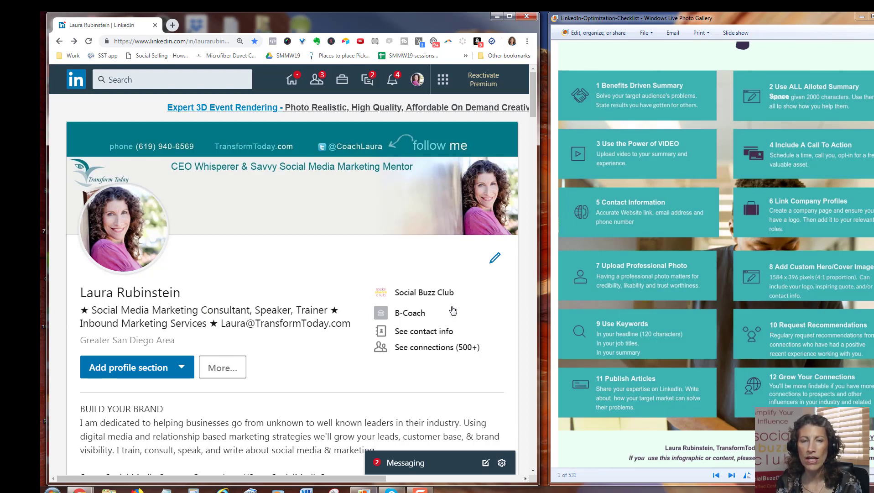
left_click_drag(219, 323, 375, 327)
left_click(339, 340)
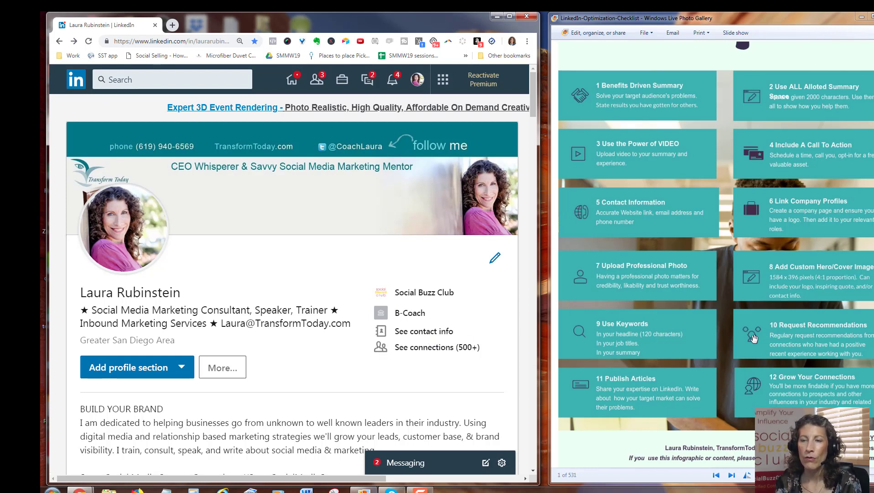
Search for a first-degree connection by first name and open the profile of the print marketing specialist
left_click_drag(531, 111, 501, 348)
scroll(502, 347, "down", 1)
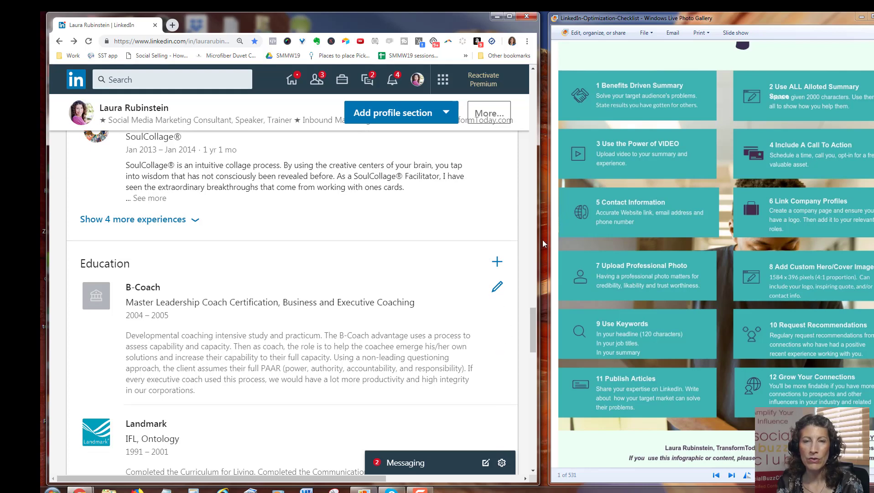
left_click(249, 77)
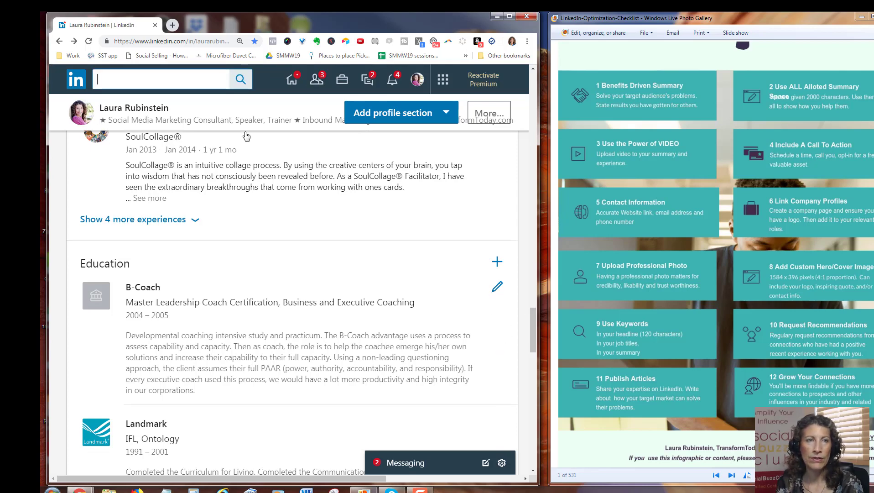
type("dirk")
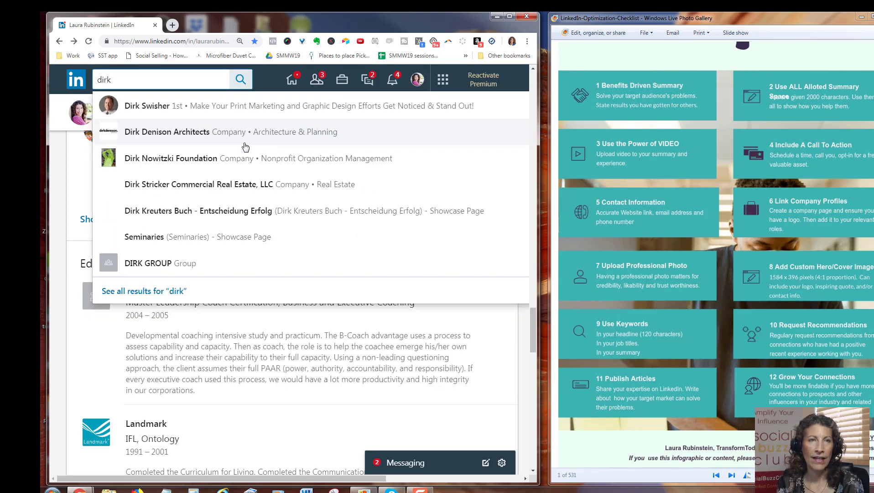
left_click(314, 107)
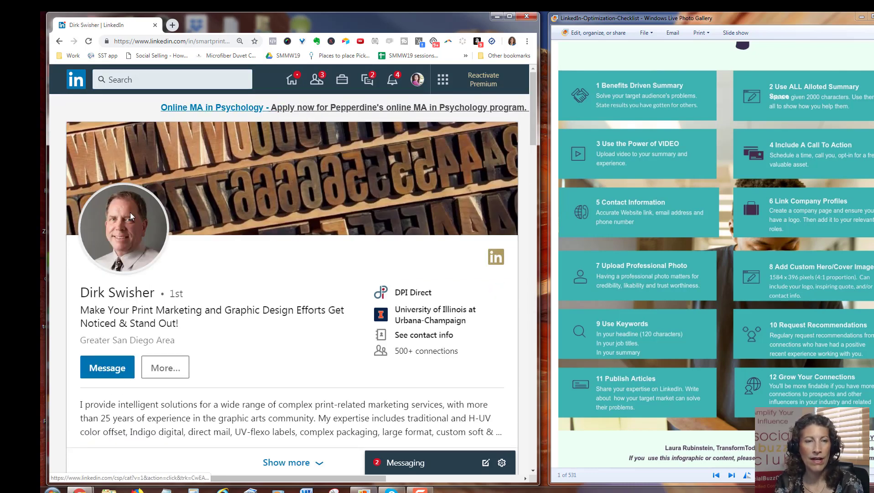
Open the Request a Recommendation form for this connection
left_click(165, 367)
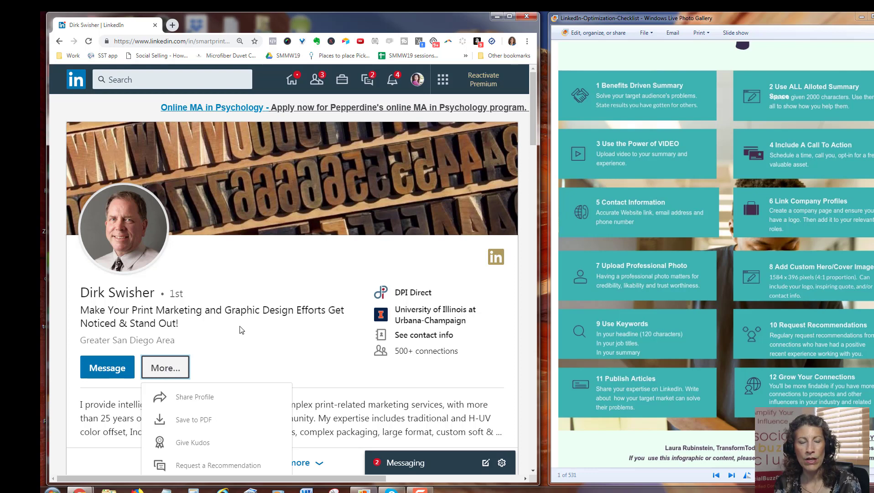
scroll(240, 329, "down", 1)
scroll(239, 328, "down", 1)
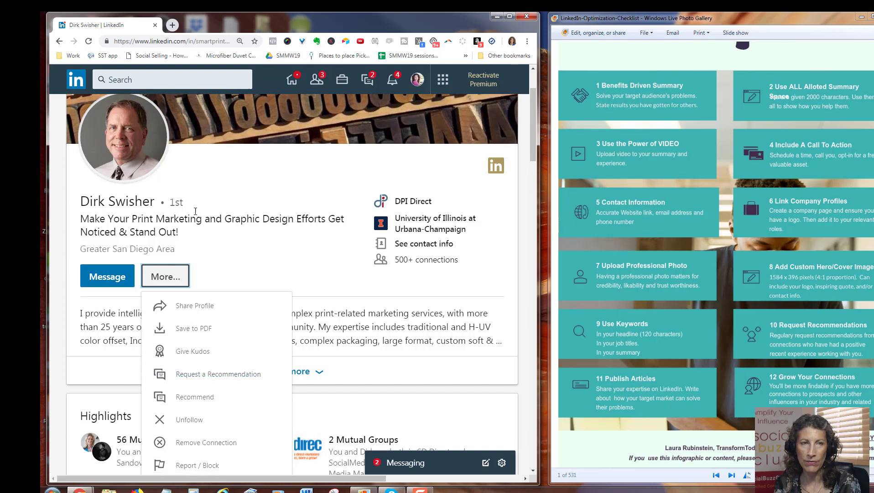
left_click(185, 374)
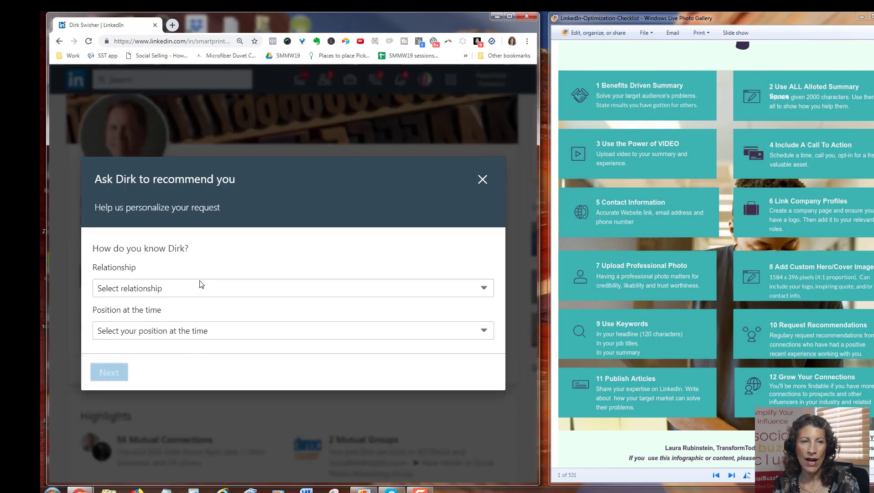
Set the relationship to "worked with you but at different companies" and the position to "CEO, Social Media Strategist, and Marketing and Branding Consultant at Transform Today"
left_click(200, 293)
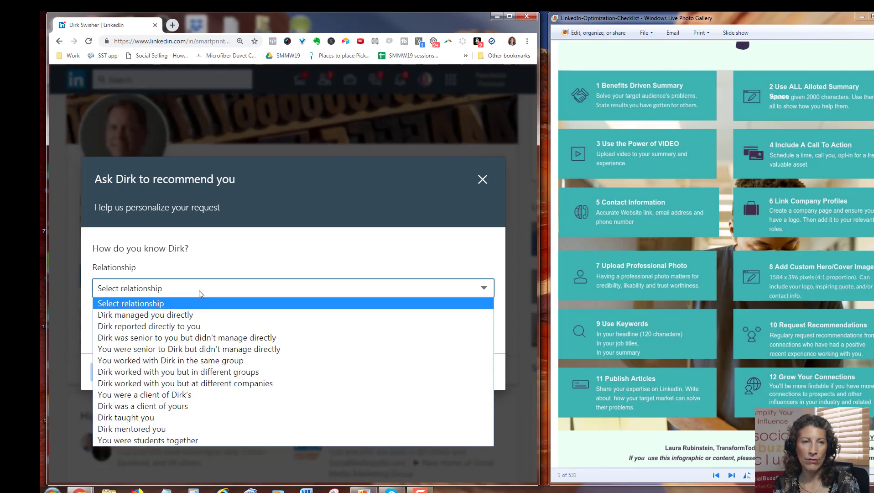
left_click(246, 388)
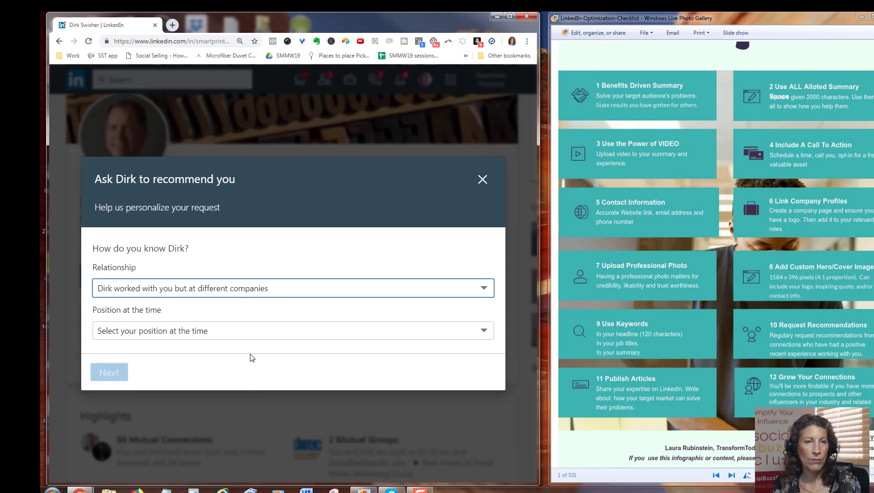
left_click(246, 337)
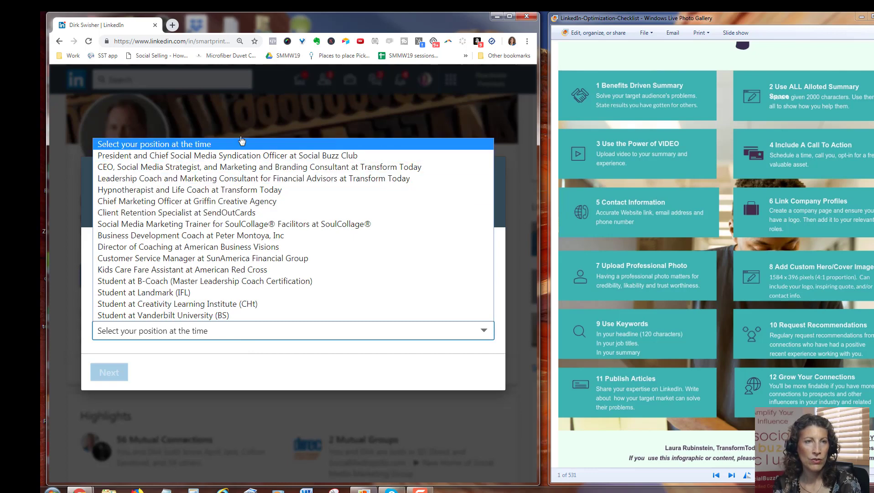
left_click(244, 168)
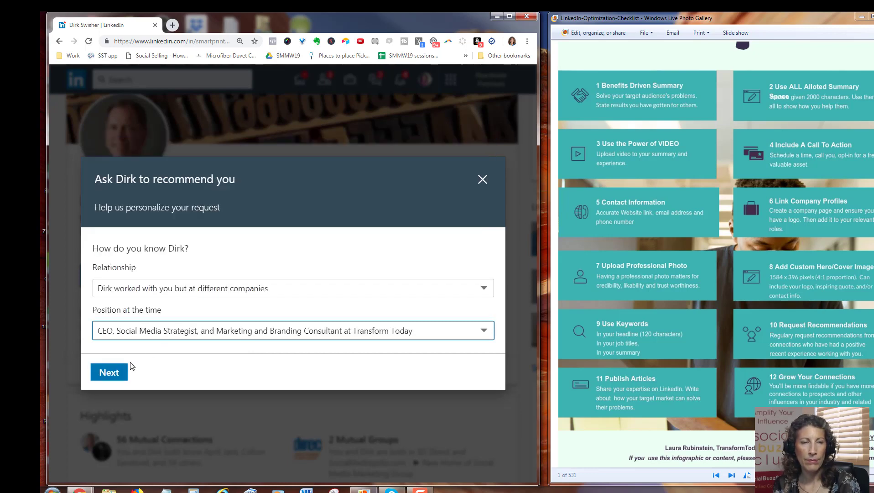
left_click(117, 373)
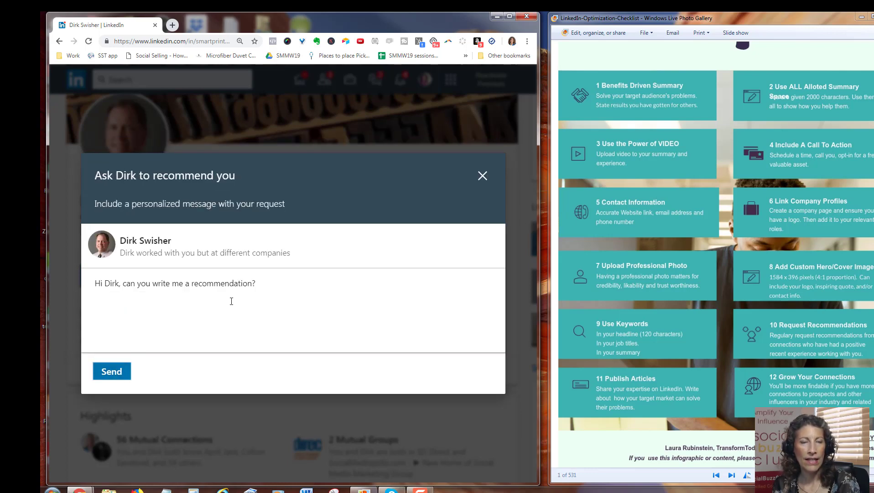
Replace the default recommendation request sentence after the greeting with a new line, and close the request form without sending it
left_click_drag(271, 289, 127, 292)
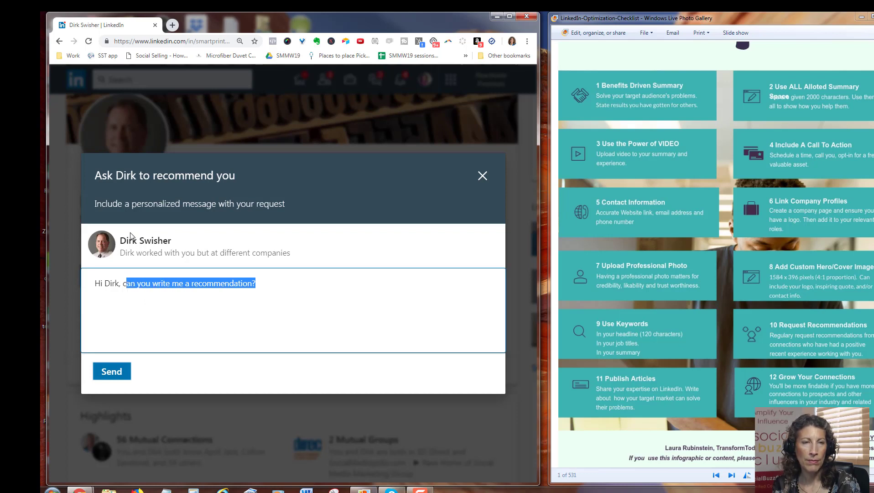
key("shift+Left")
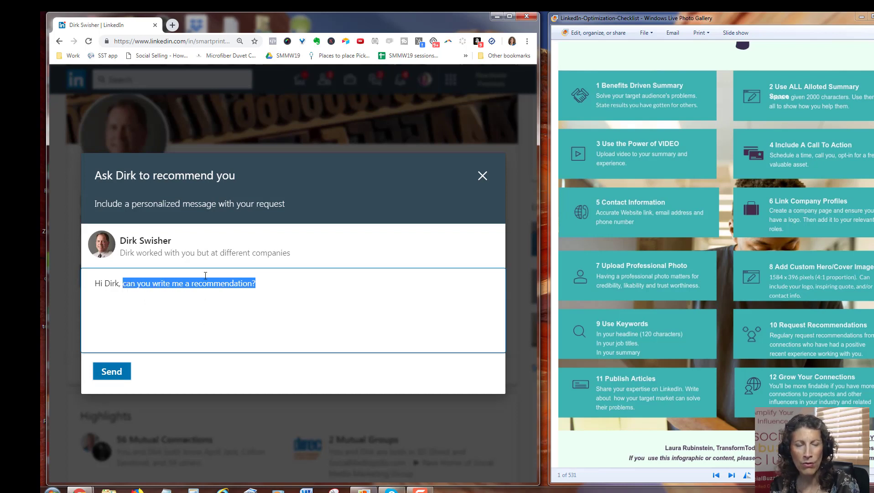
key("Return")
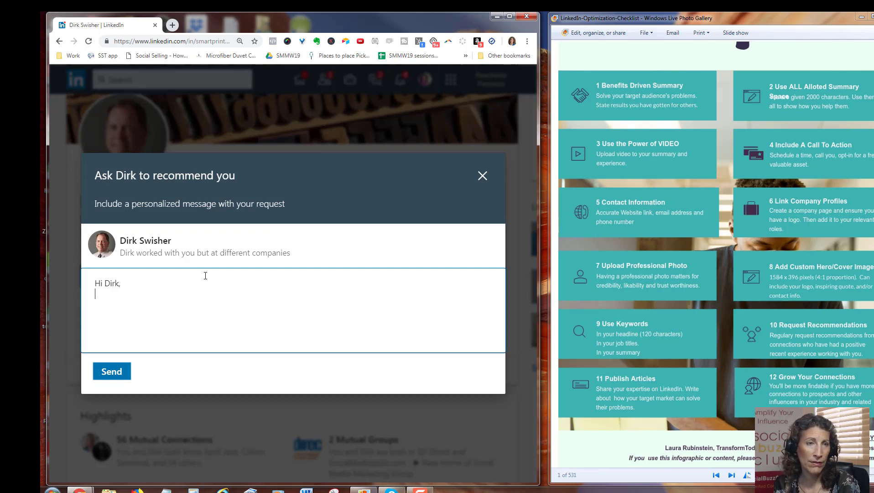
left_click(482, 176)
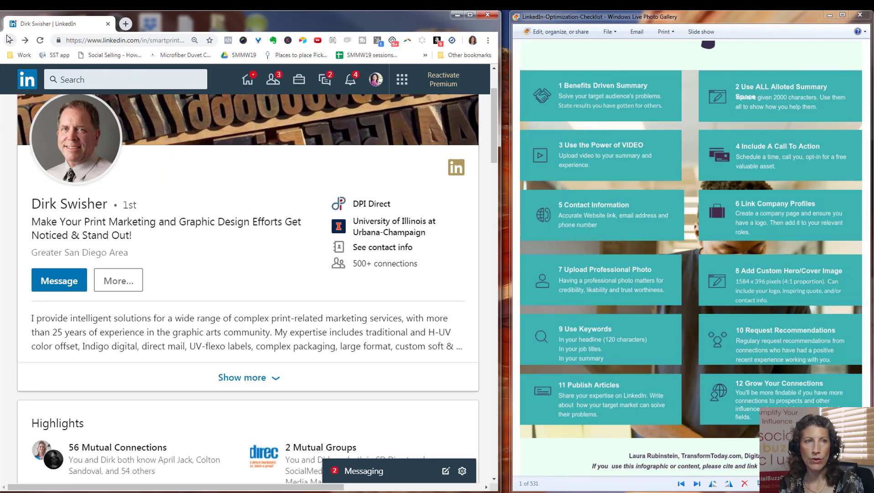
Return to your own profile and view its Articles & activity section
left_click(9, 40)
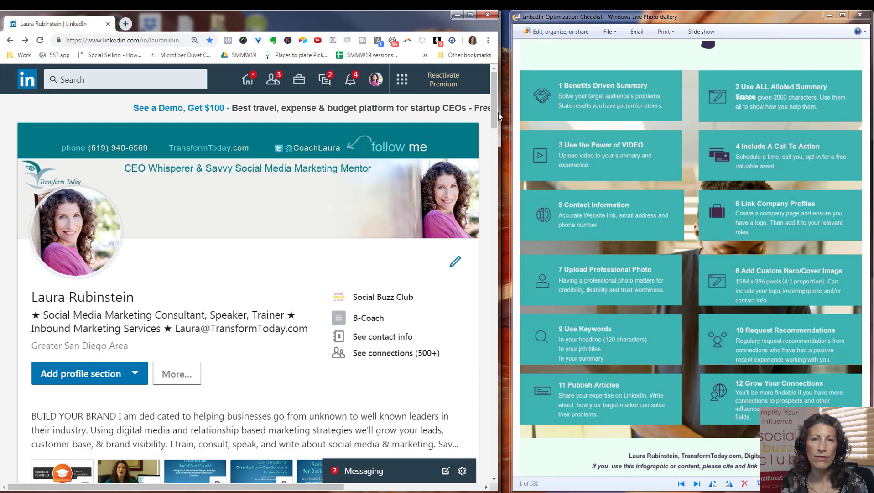
left_click_drag(493, 111, 493, 173)
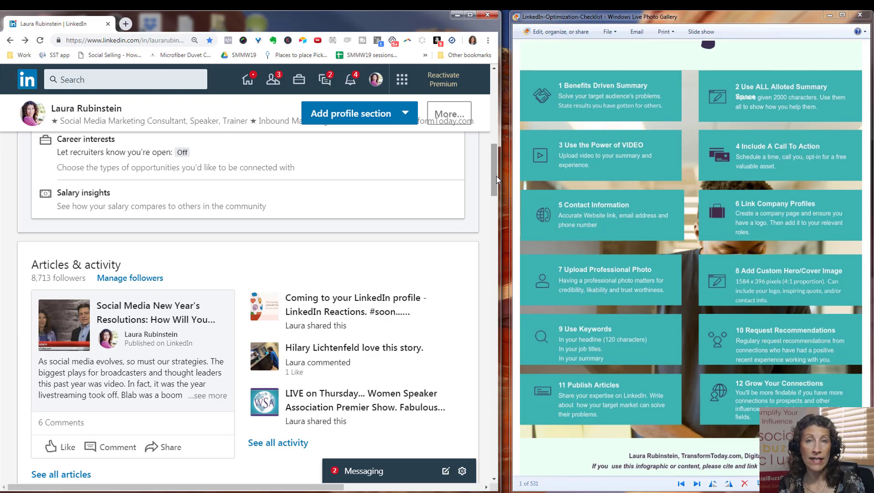
left_click_drag(496, 176, 498, 97)
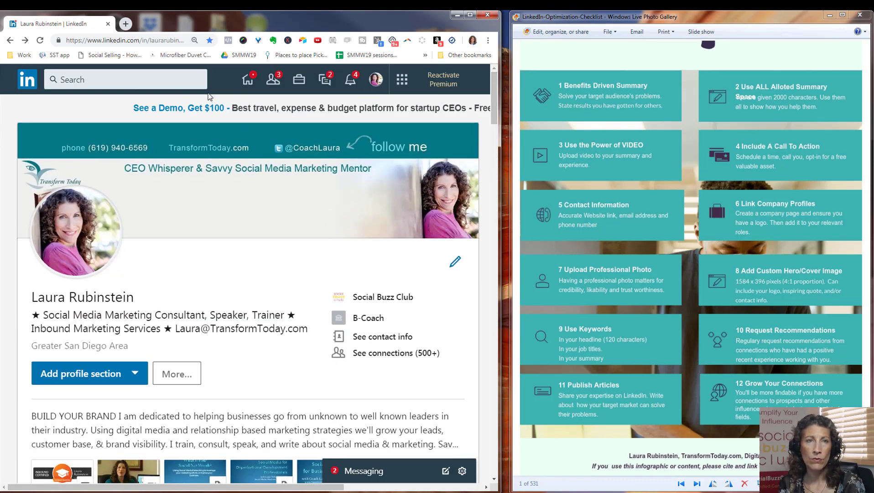
Open a blank article draft from the home feed to view the publishing editor, and return to the feed
left_click(249, 89)
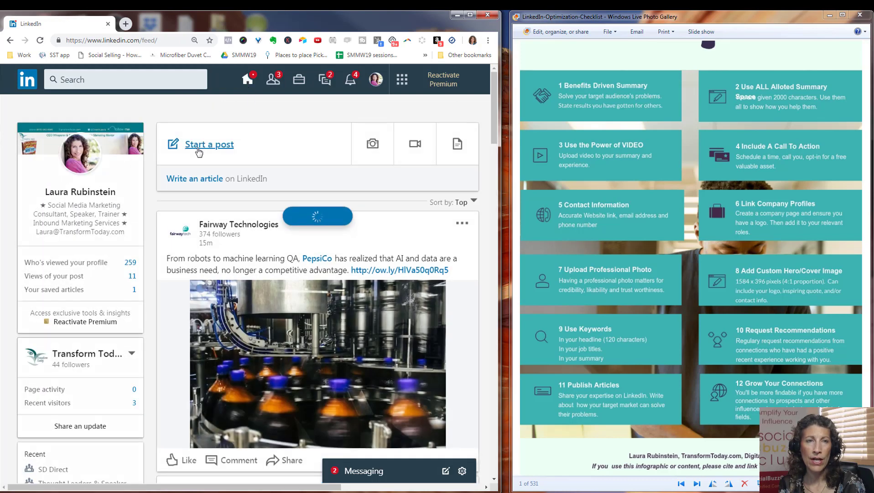
left_click(215, 179)
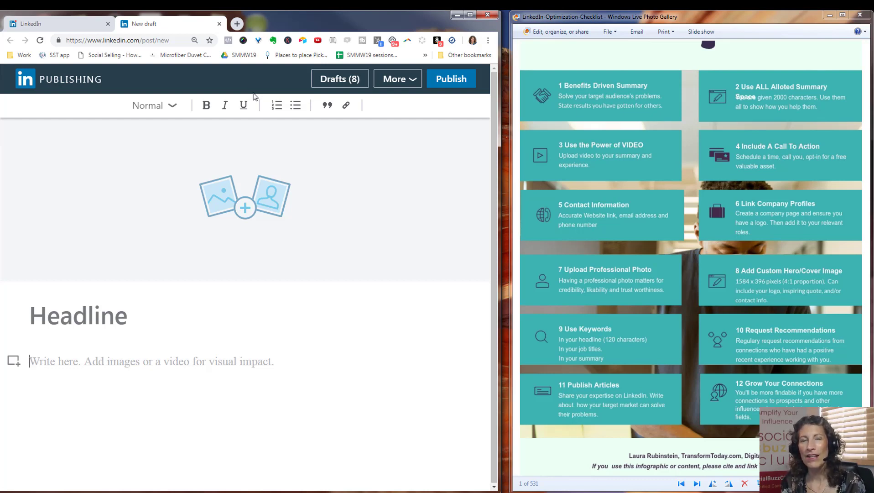
left_click(42, 24)
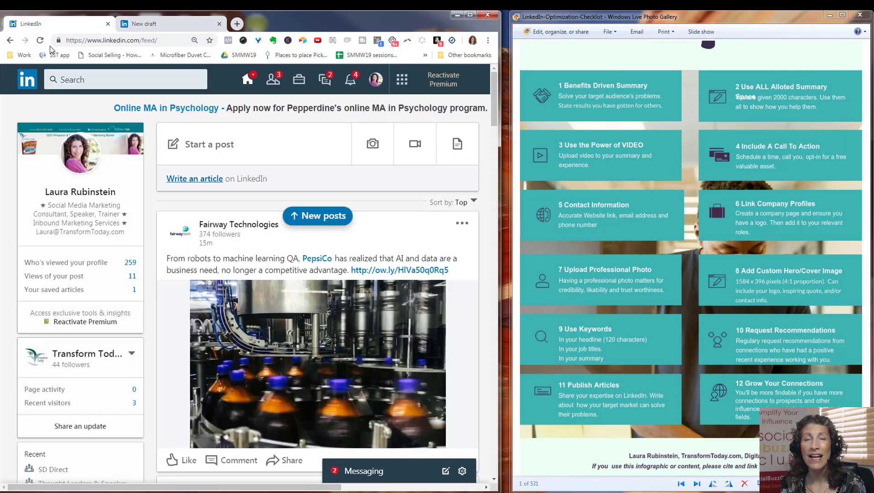